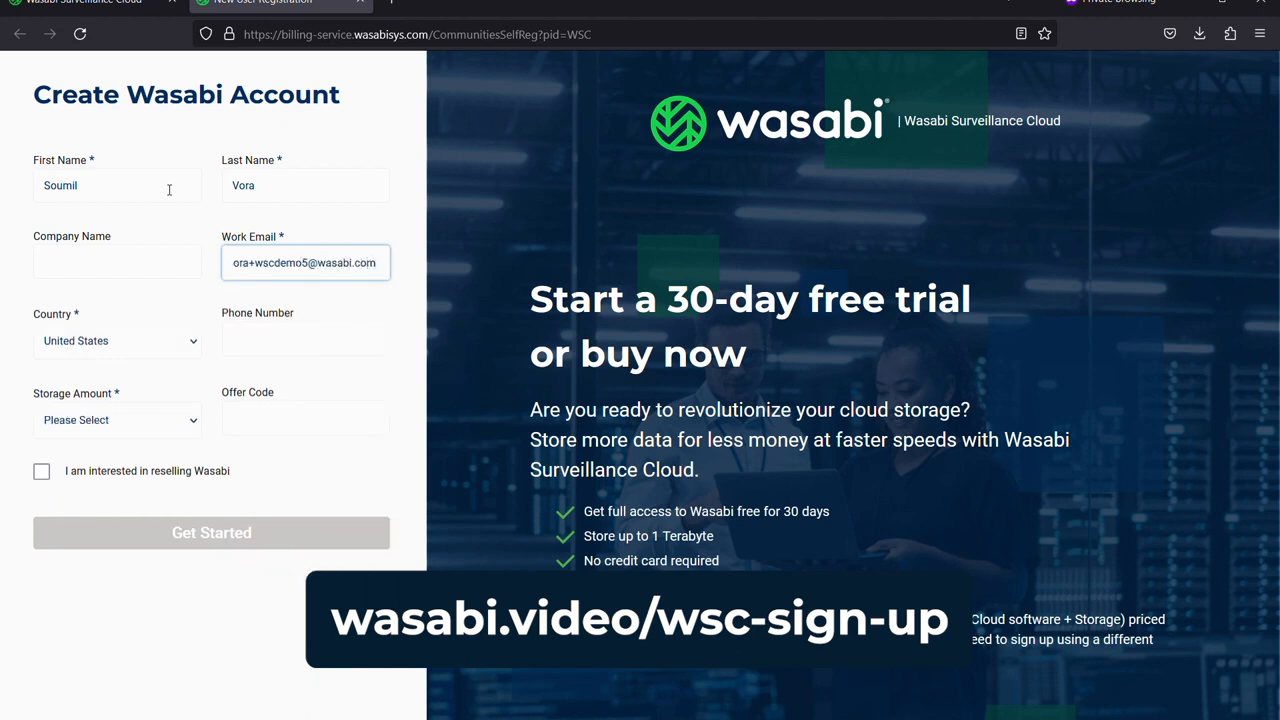
Choose 'Less than 50TB' as the storage amount and submit the free trial sign-up form.
{"action": "left_click", "coordinate": [170, 425]}
{"action": "left_click", "coordinate": [157, 478]}
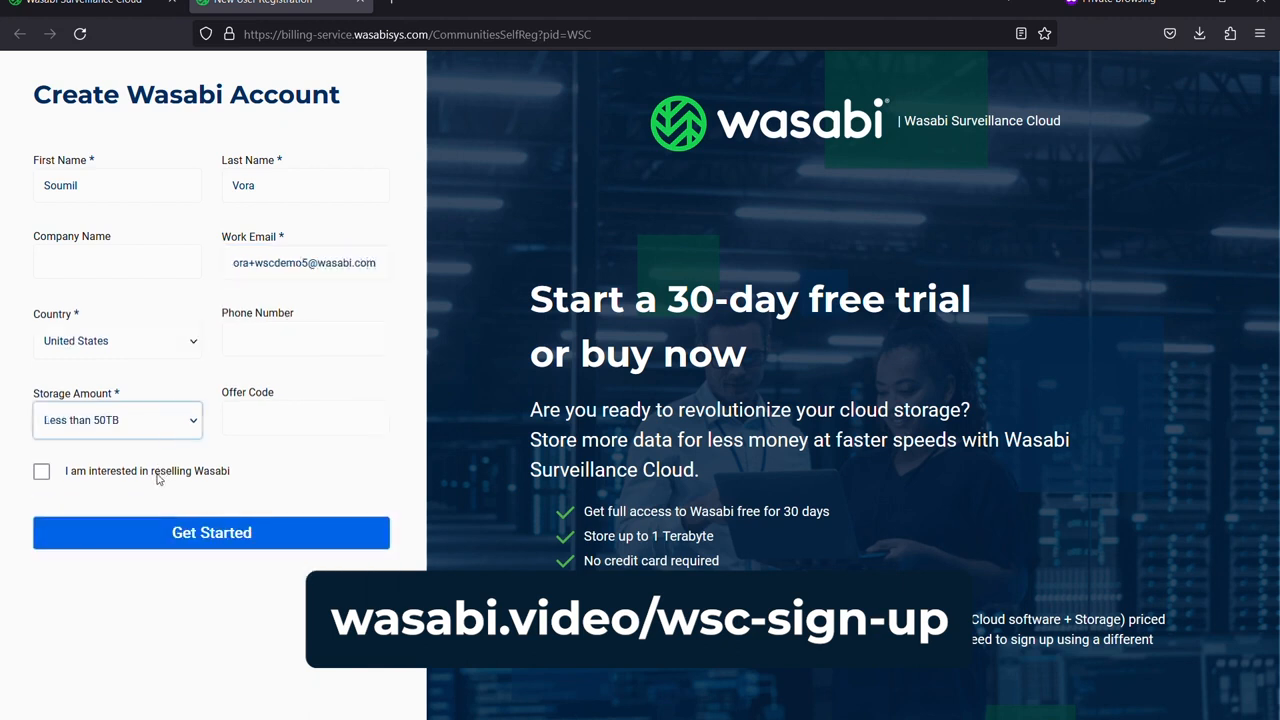
{"action": "left_click", "coordinate": [255, 546]}
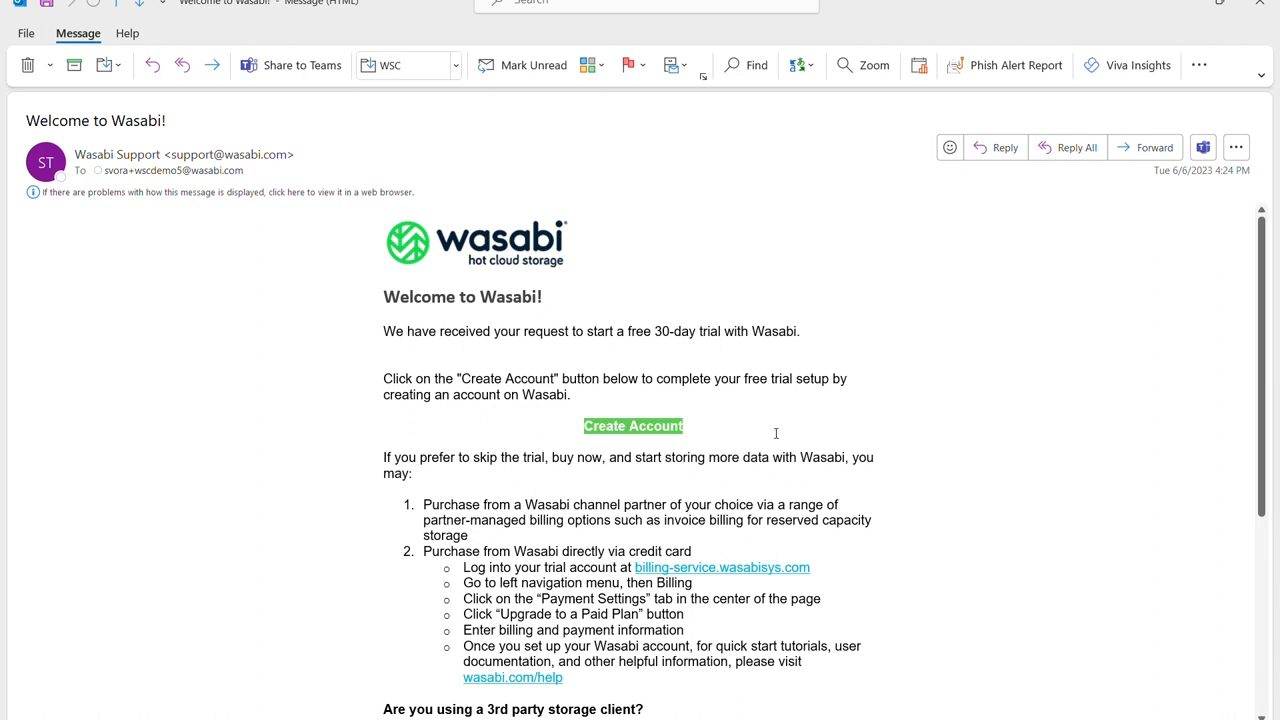
Follow the 'Welcome to Wasabi!' email's Create Account link to the Create a Password page.
{"action": "left_click", "coordinate": [617, 430]}
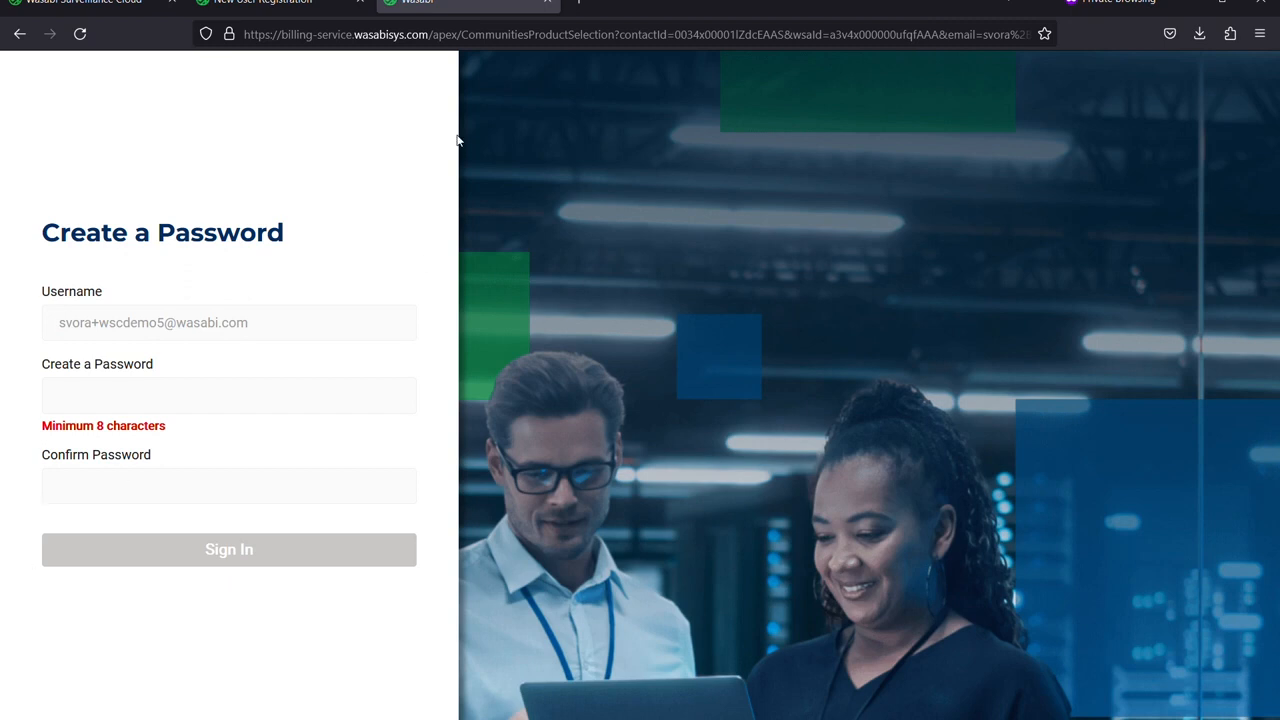
Enter and confirm a new account password, then submit to create the Wasabi account.
{"action": "left_click", "coordinate": [183, 405]}
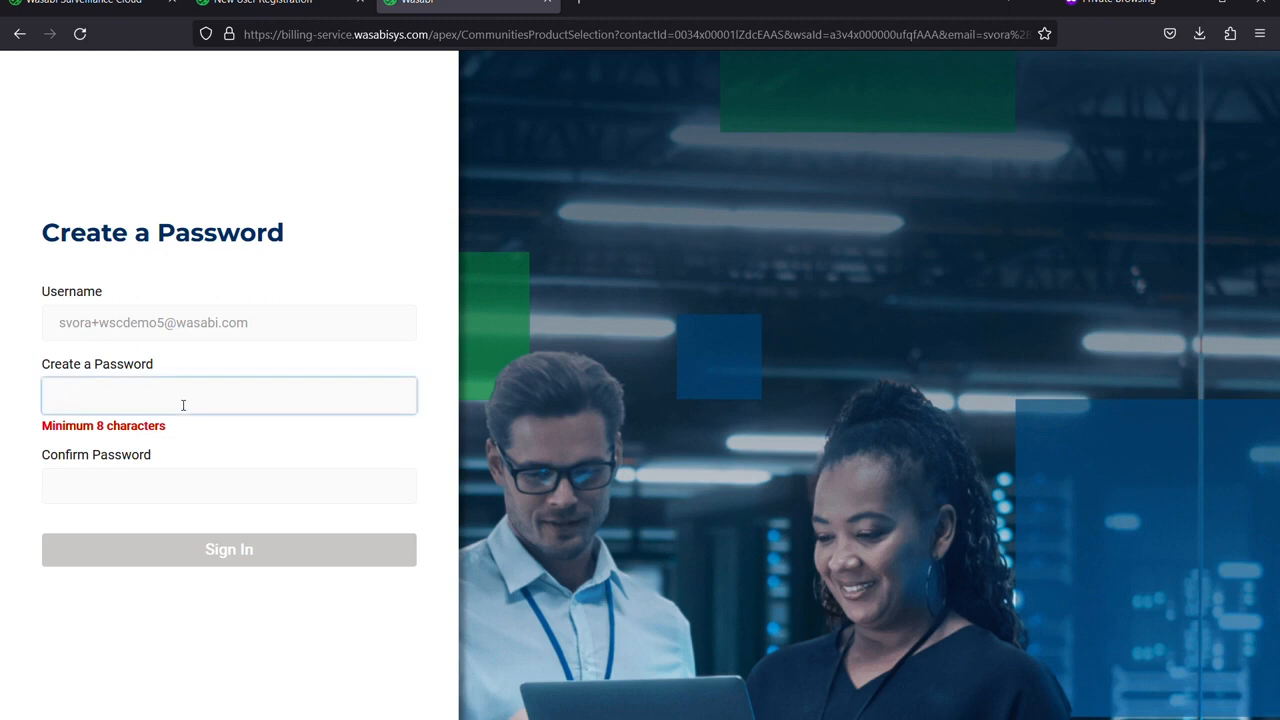
{"action": "type", "text": "•••••••••"}
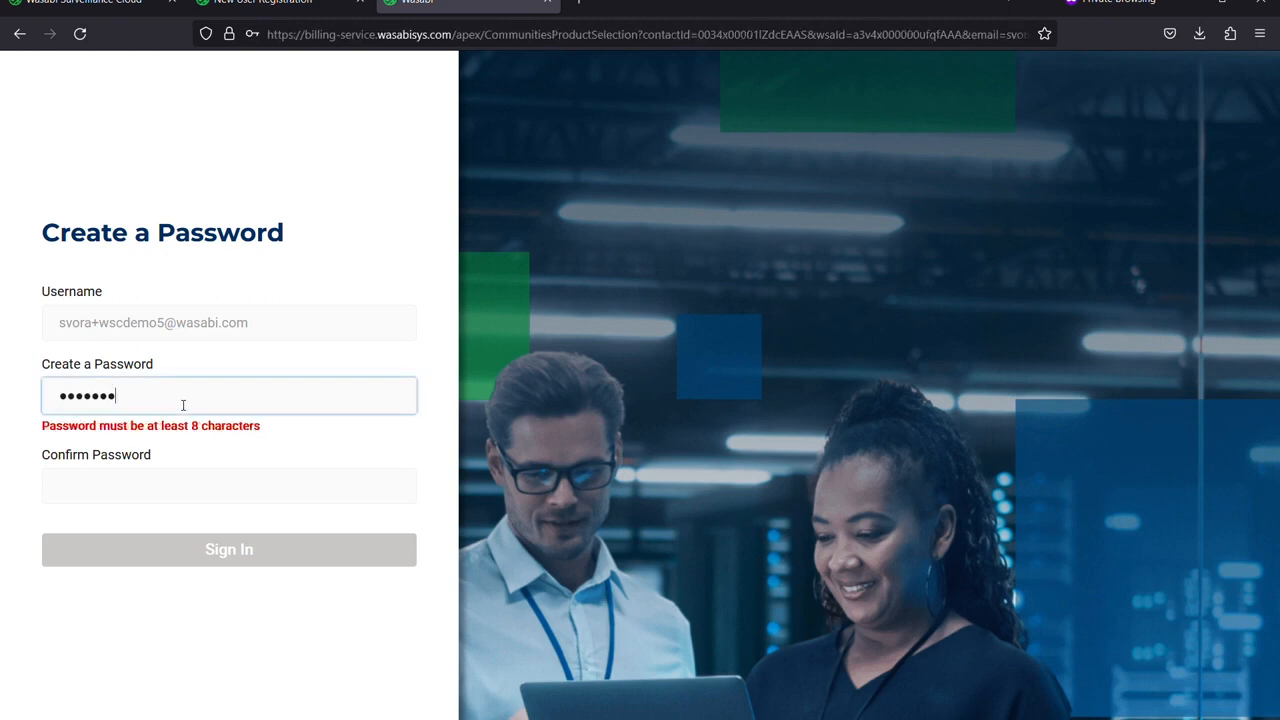
{"action": "type", "text": "•"}
{"action": "key", "text": "Tab"}
{"action": "type", "text": "••••••"}
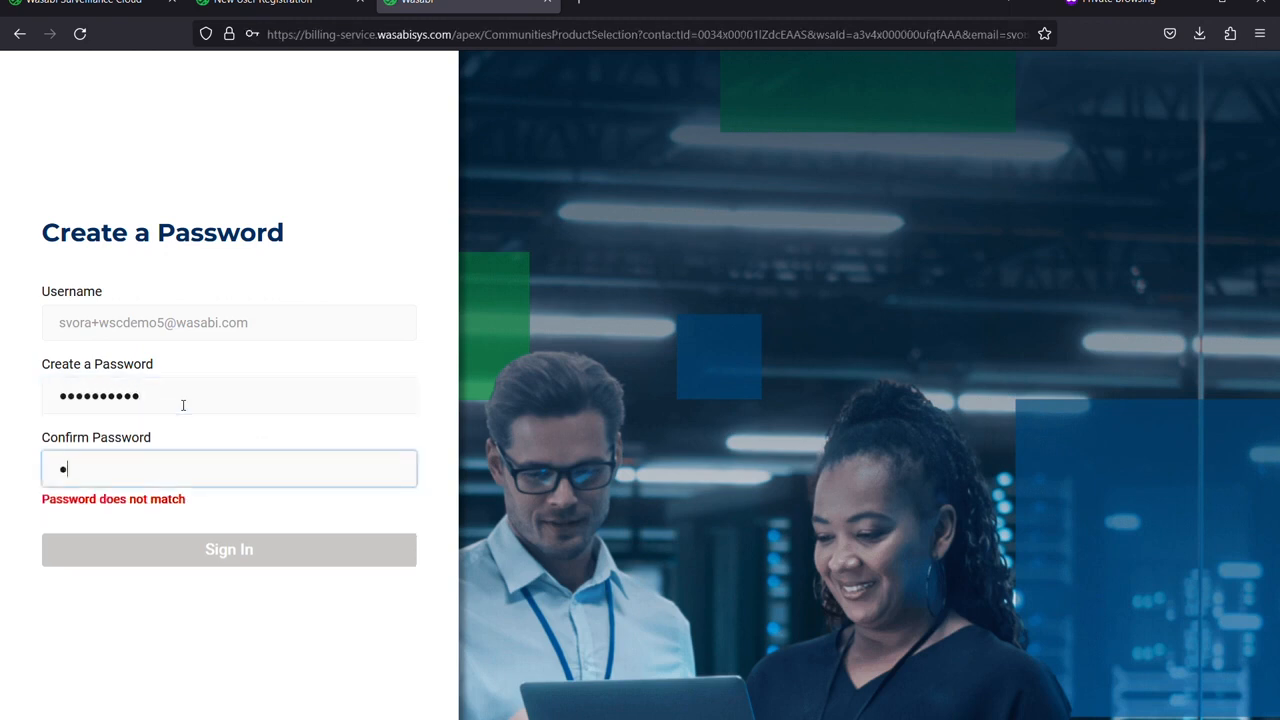
{"action": "type", "text": "••••"}
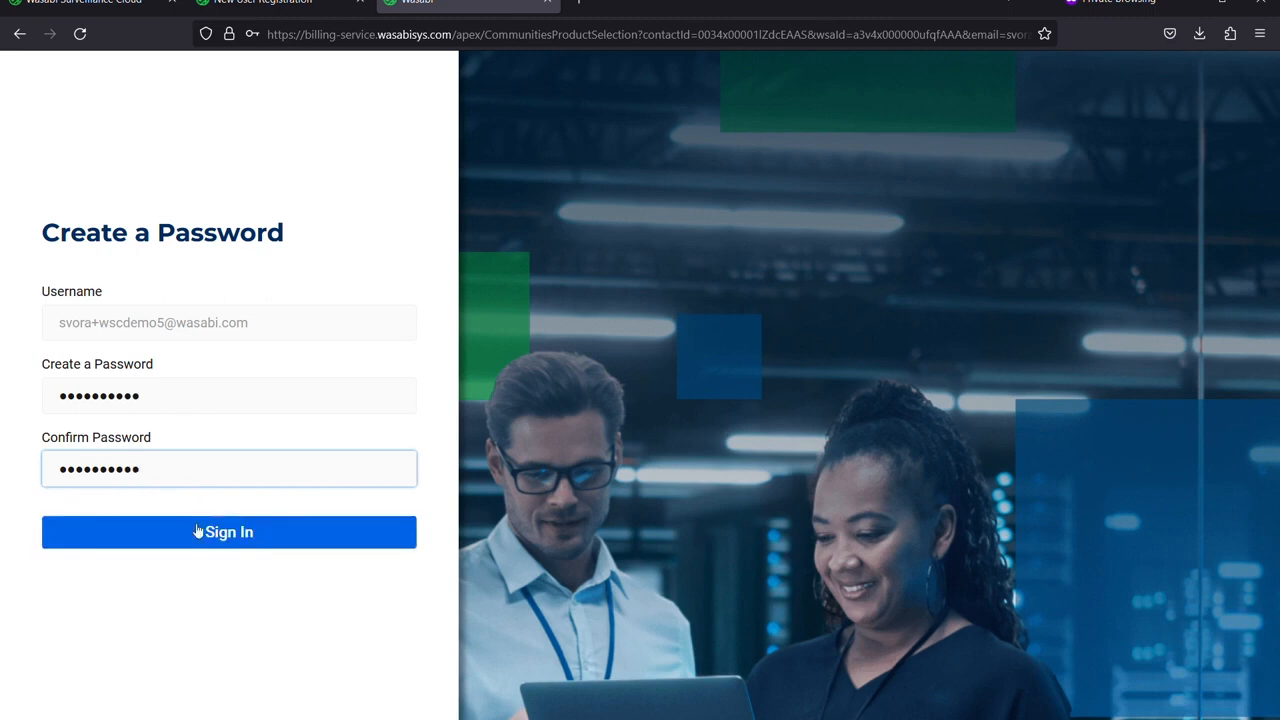
{"action": "left_click", "coordinate": [172, 545]}
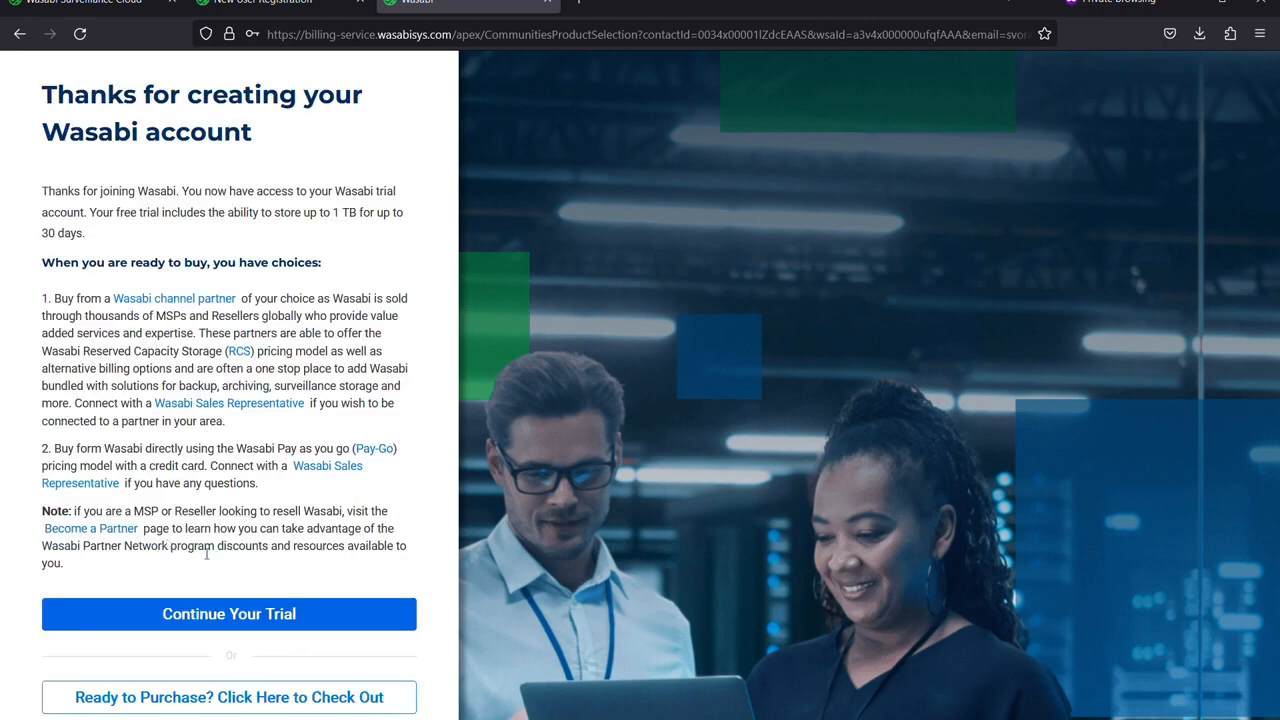
Continue the trial and start downloading the Wasabi Surveillance Cloud software.
{"action": "left_click", "coordinate": [305, 618]}
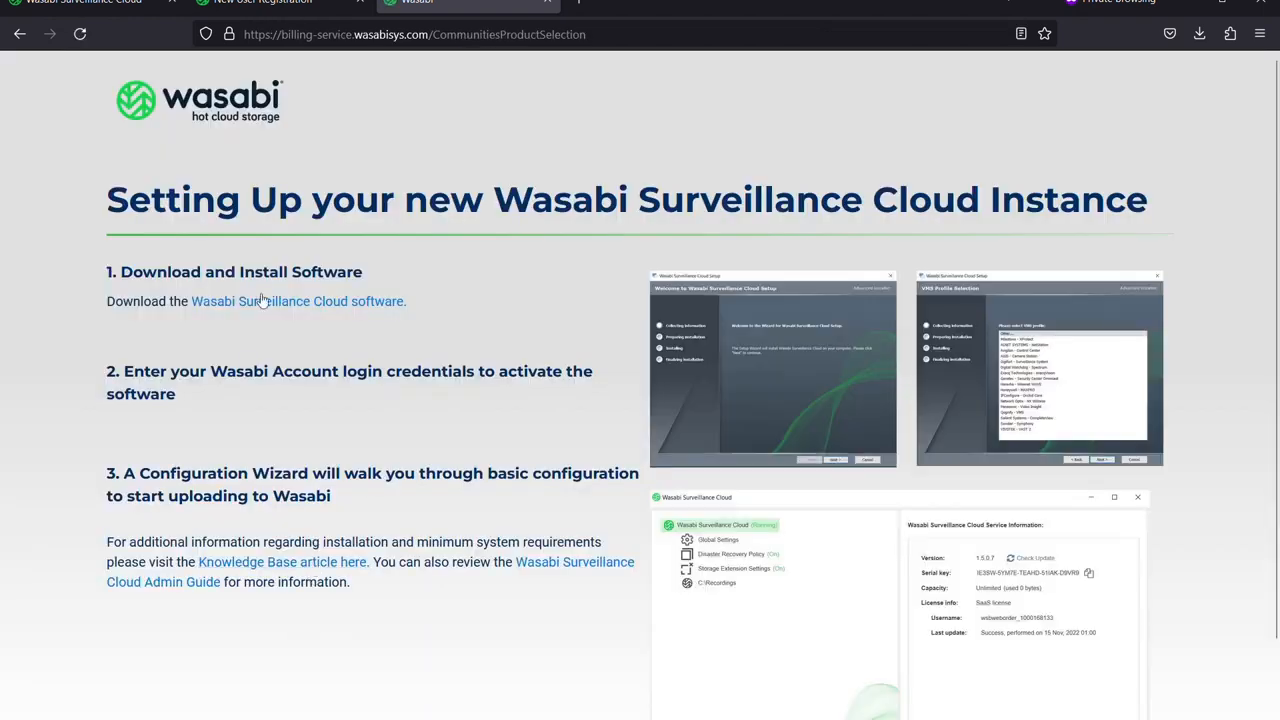
{"action": "left_click", "coordinate": [325, 311]}
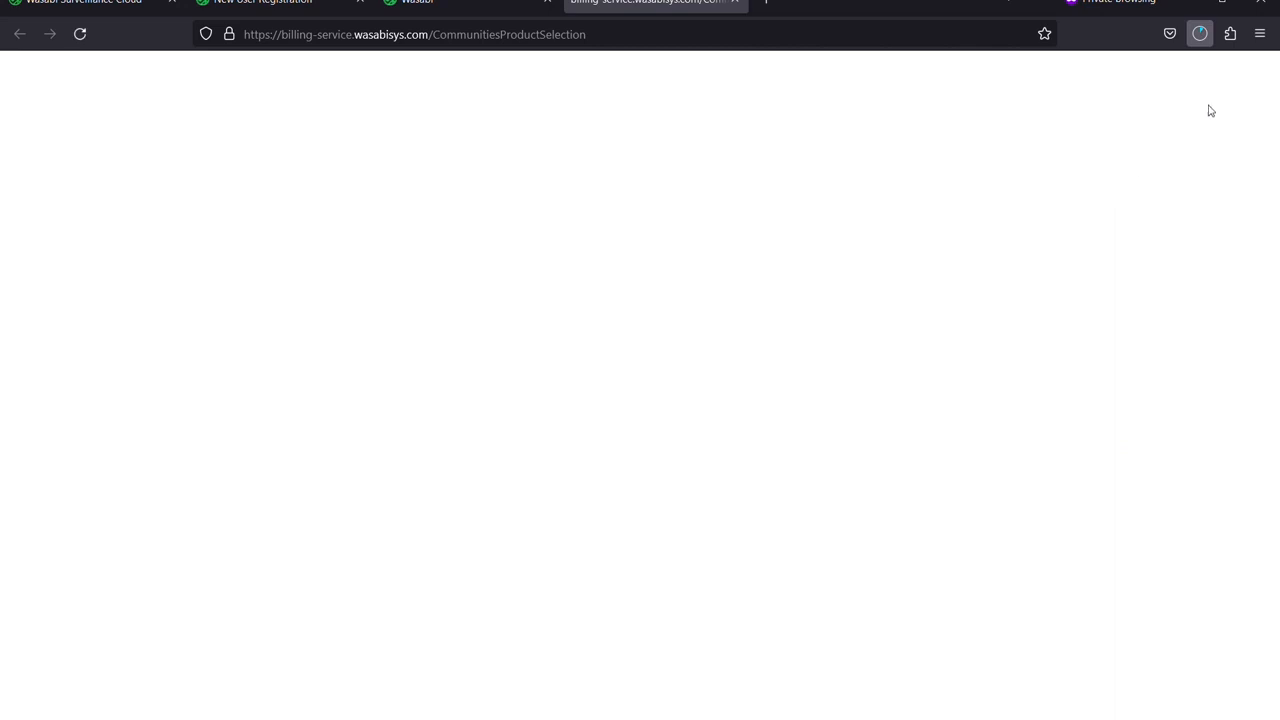
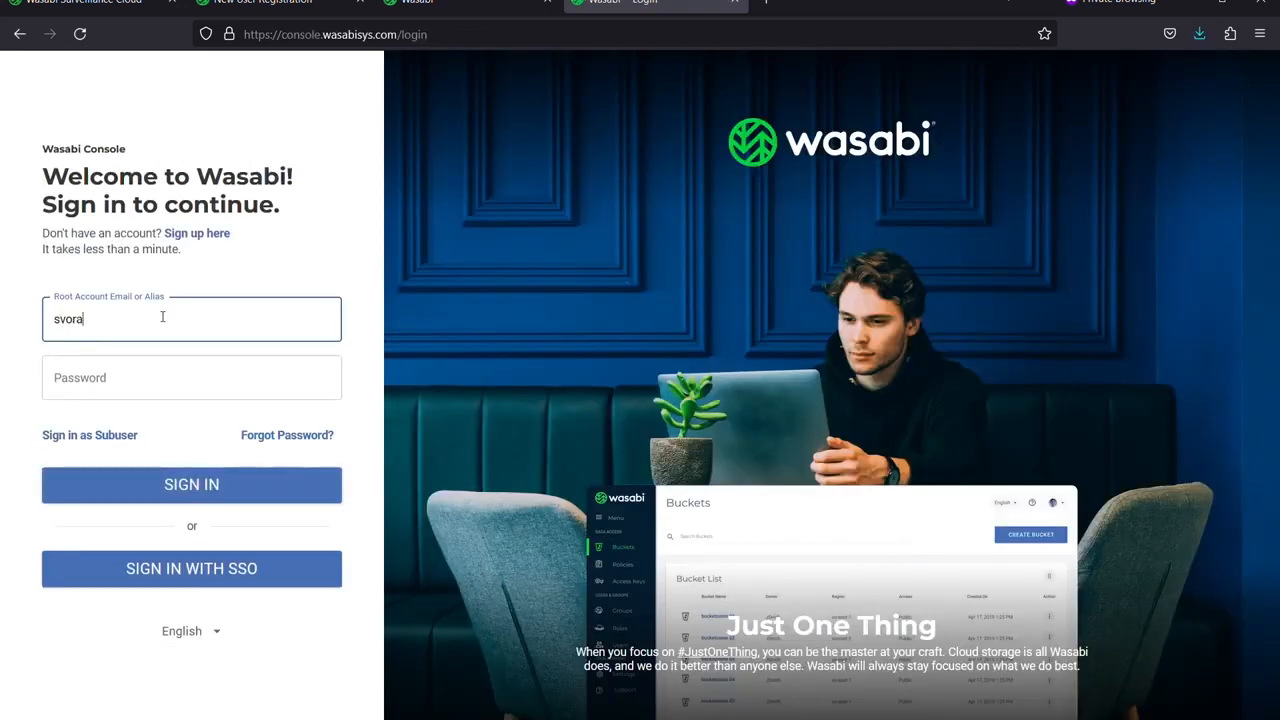
Sign in to the Wasabi Console with the root account e-mail and password.
{"action": "key", "text": "Tab"}
{"action": "type", "text": "**********"}
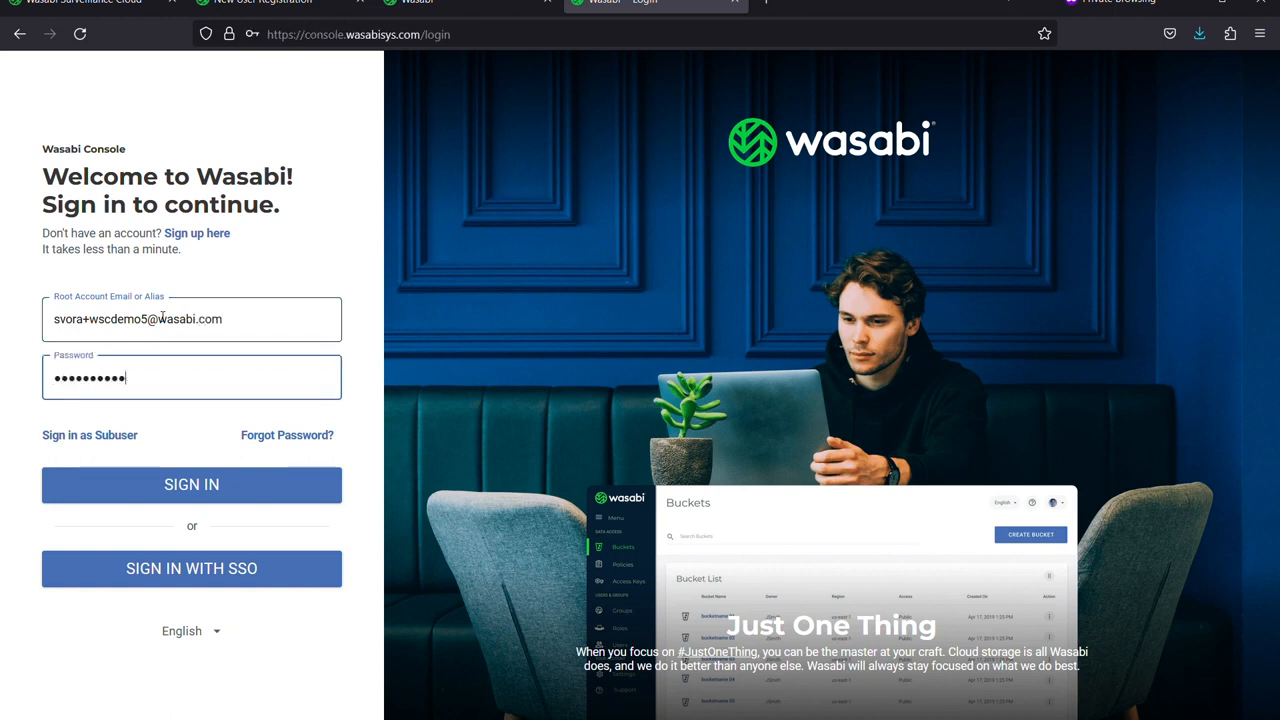
{"action": "left_click", "coordinate": [255, 490]}
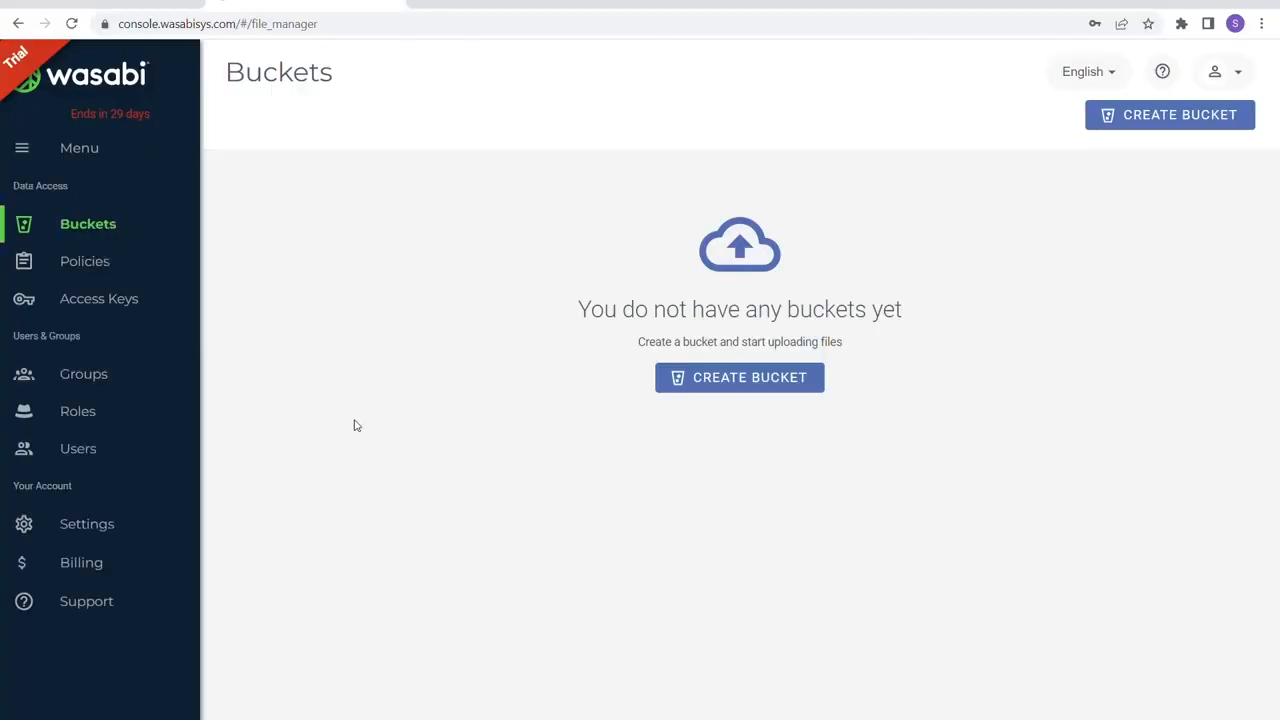
Create a new Root User access key and copy its access and secret keys to the clipboard.
{"action": "left_click", "coordinate": [111, 306]}
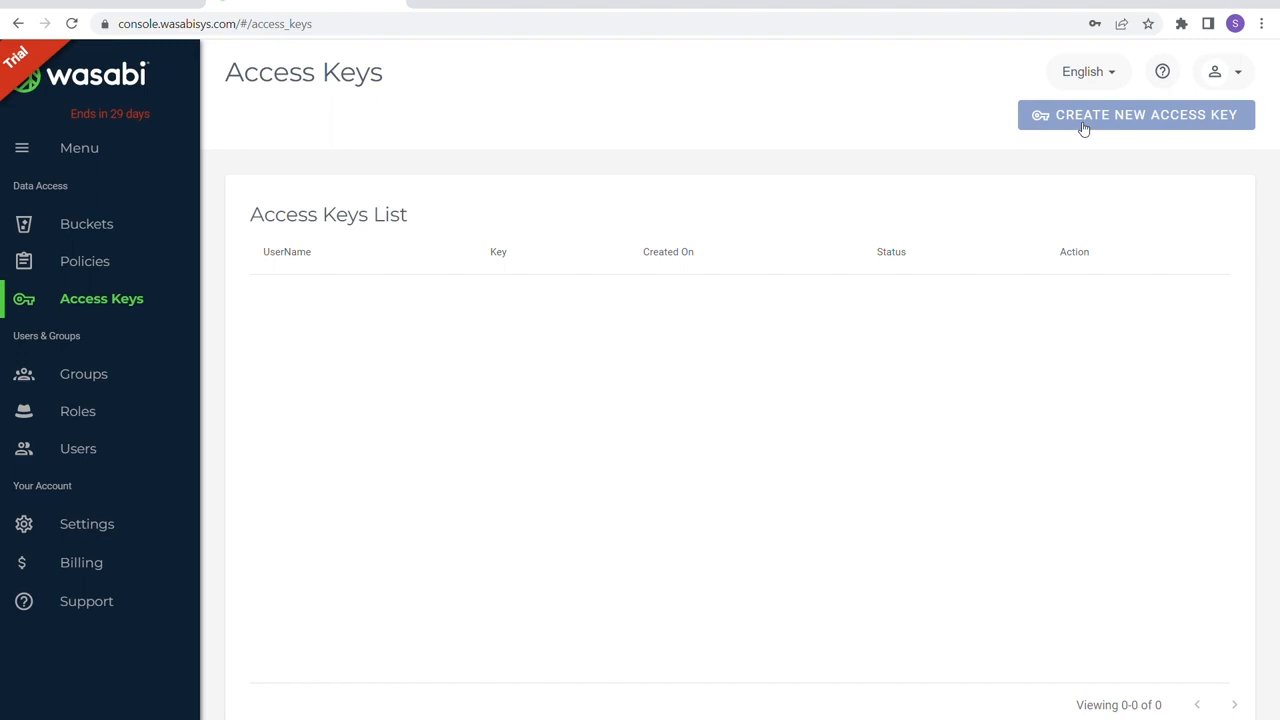
{"action": "left_click", "coordinate": [1084, 129]}
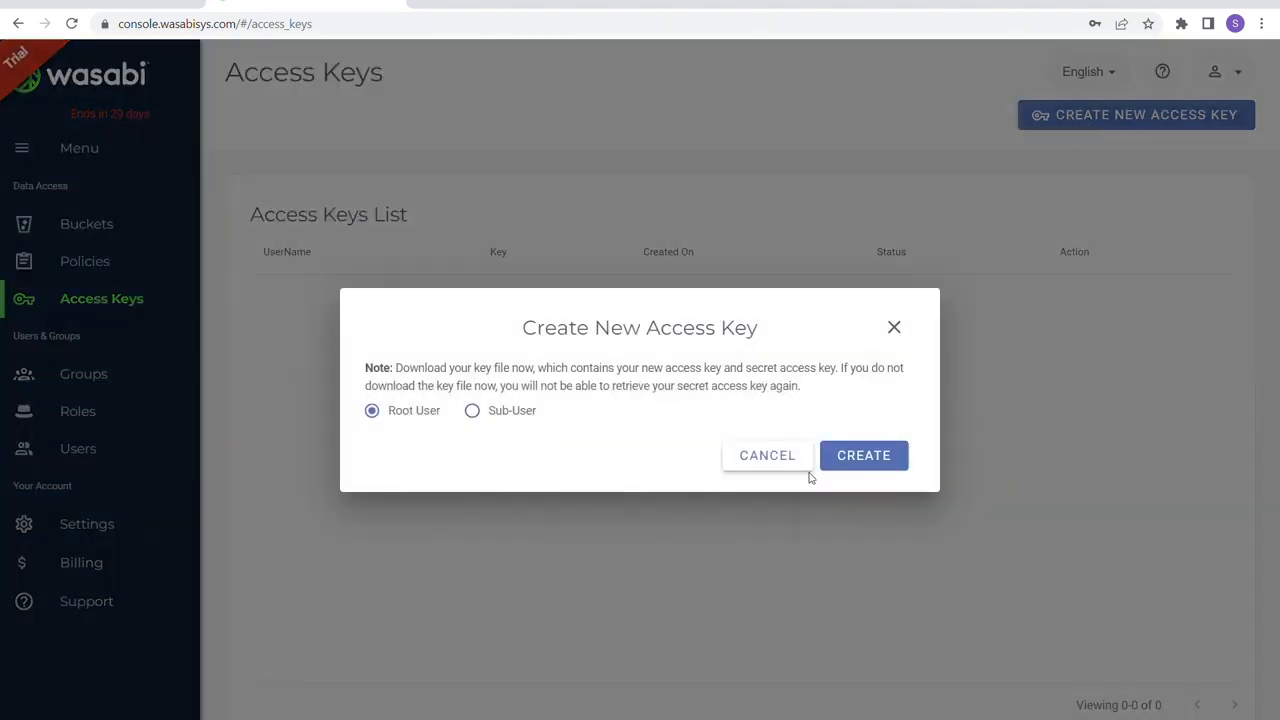
{"action": "left_click", "coordinate": [864, 458]}
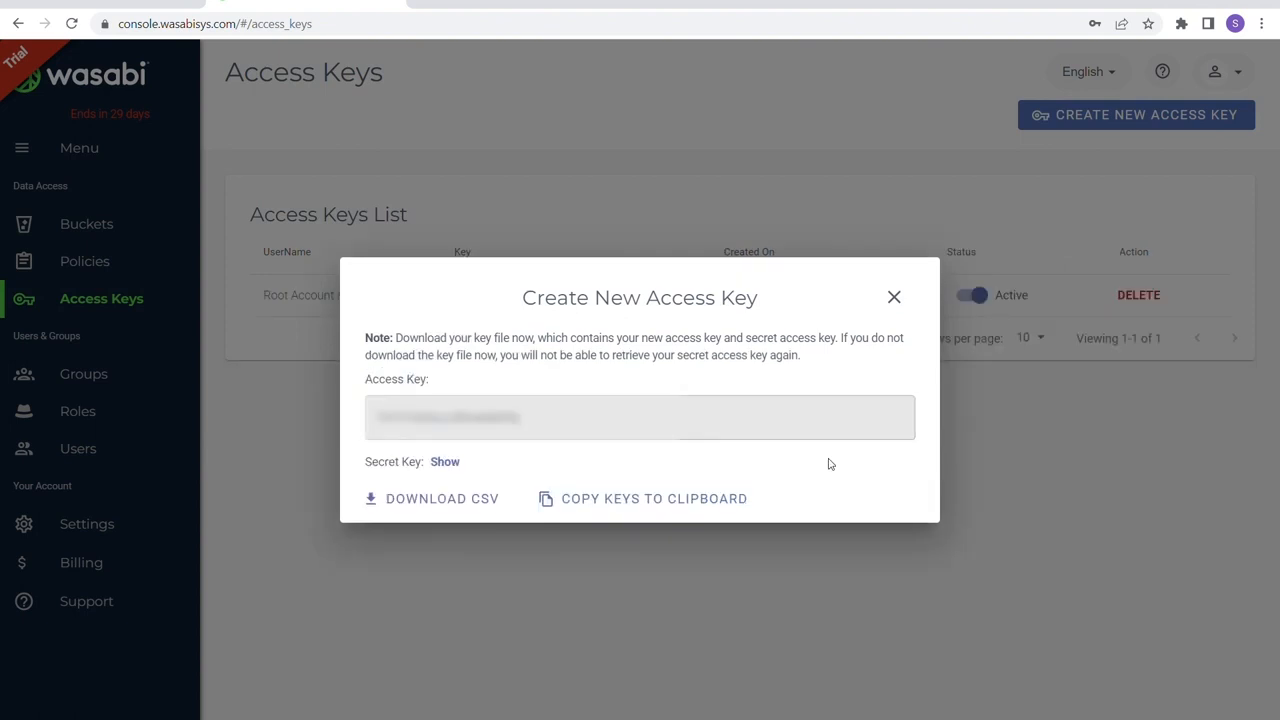
{"action": "left_click", "coordinate": [619, 505]}
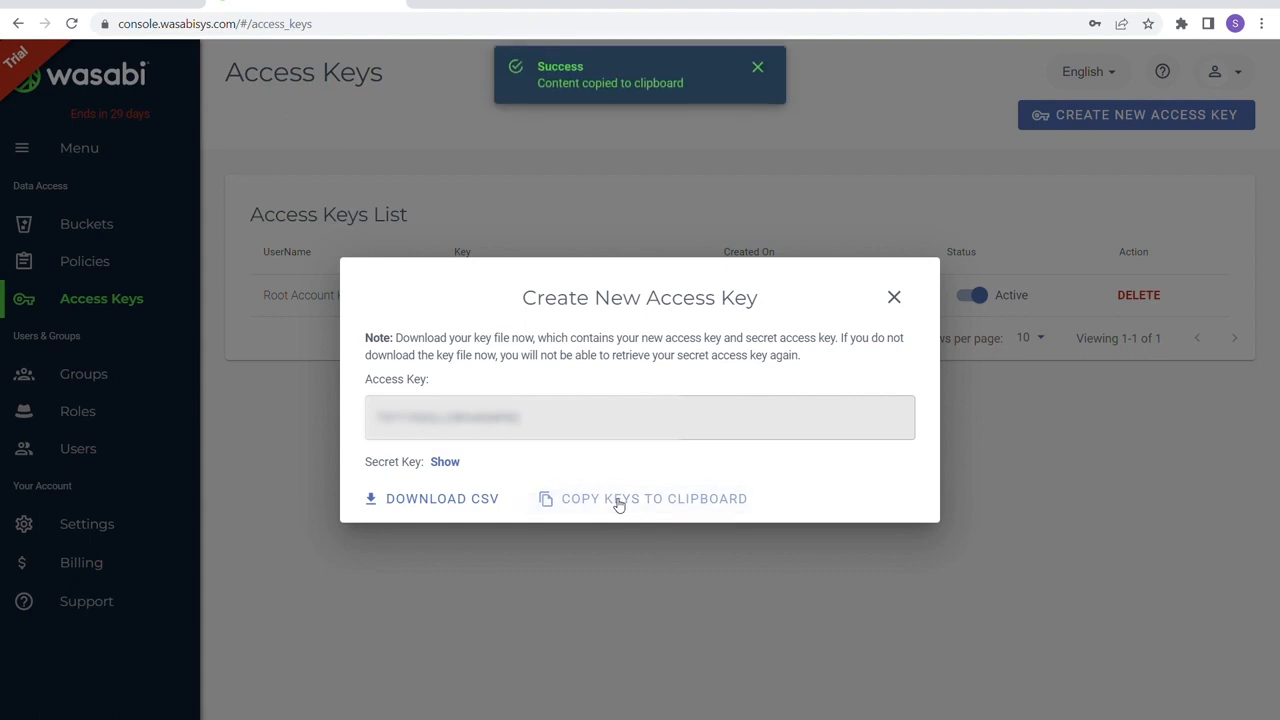
{"action": "left_click", "coordinate": [999, 538]}
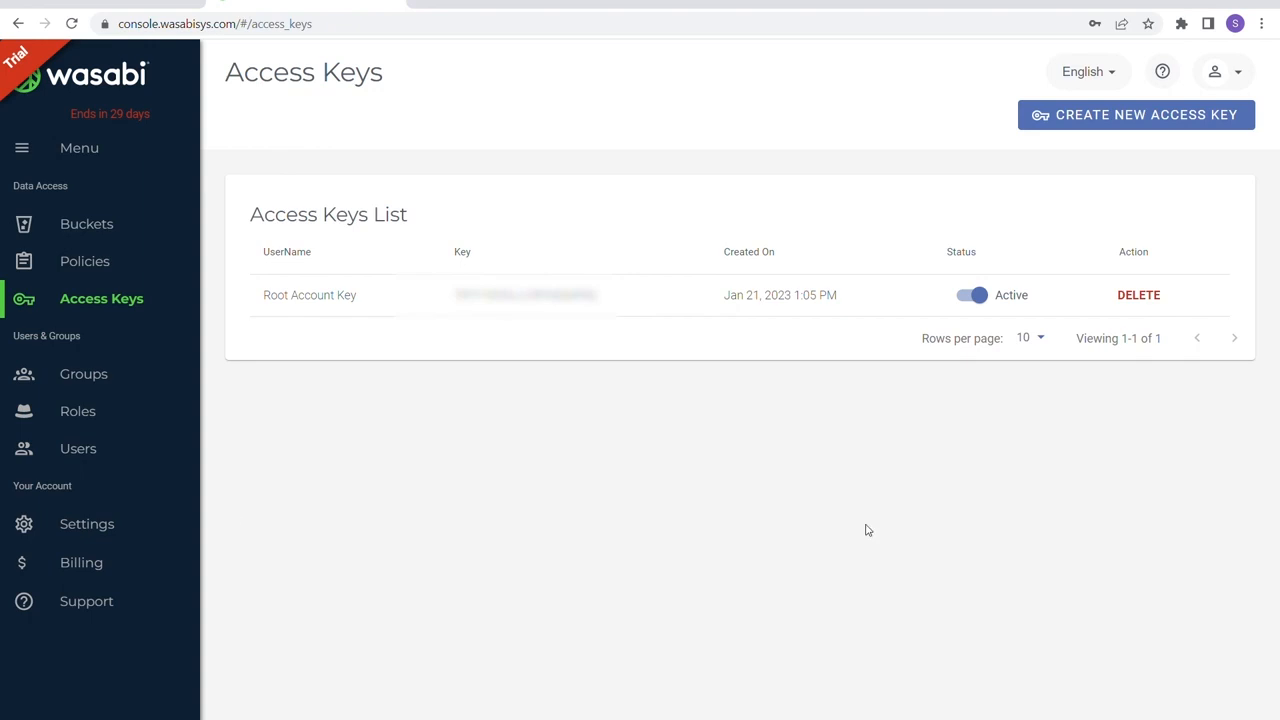
Open the account Settings and copy the Account ID to the clipboard.
{"action": "left_click", "coordinate": [131, 525]}
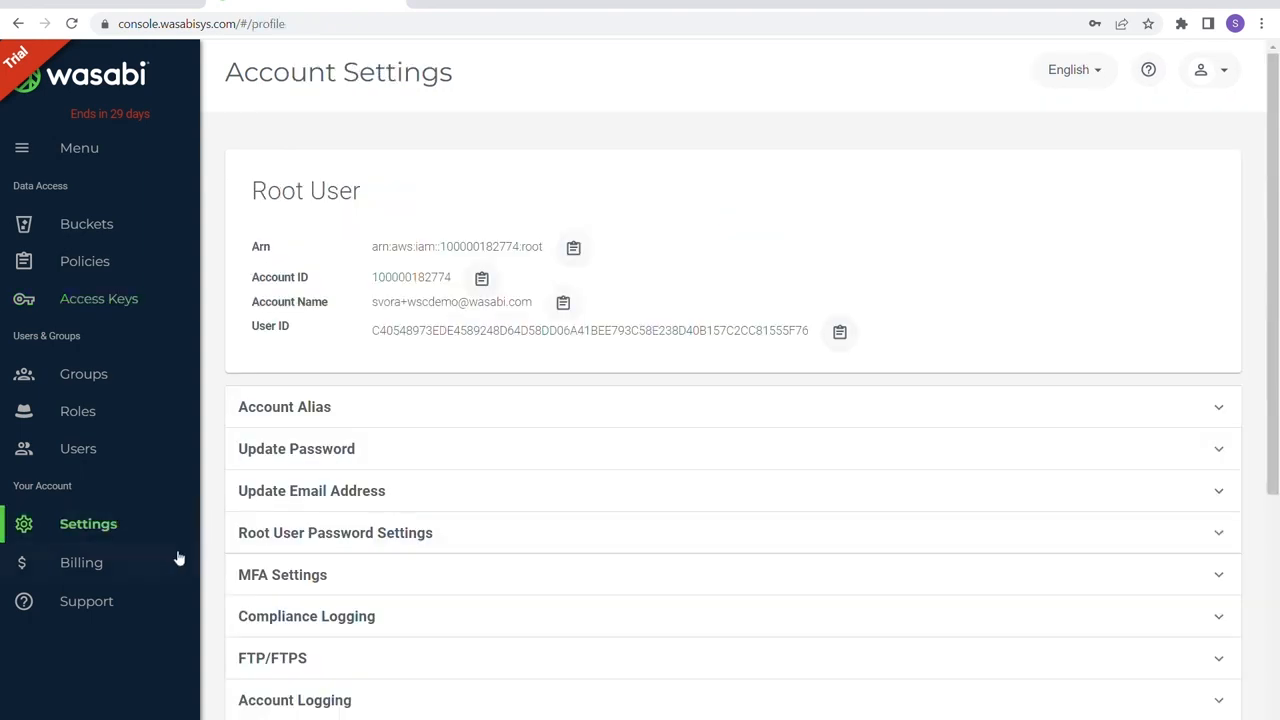
{"action": "scroll", "coordinate": [540, 449], "scroll_direction": "down", "scroll_amount": 4}
{"action": "scroll", "coordinate": [543, 420], "scroll_direction": "up", "scroll_amount": 4}
{"action": "left_click", "coordinate": [482, 280]}
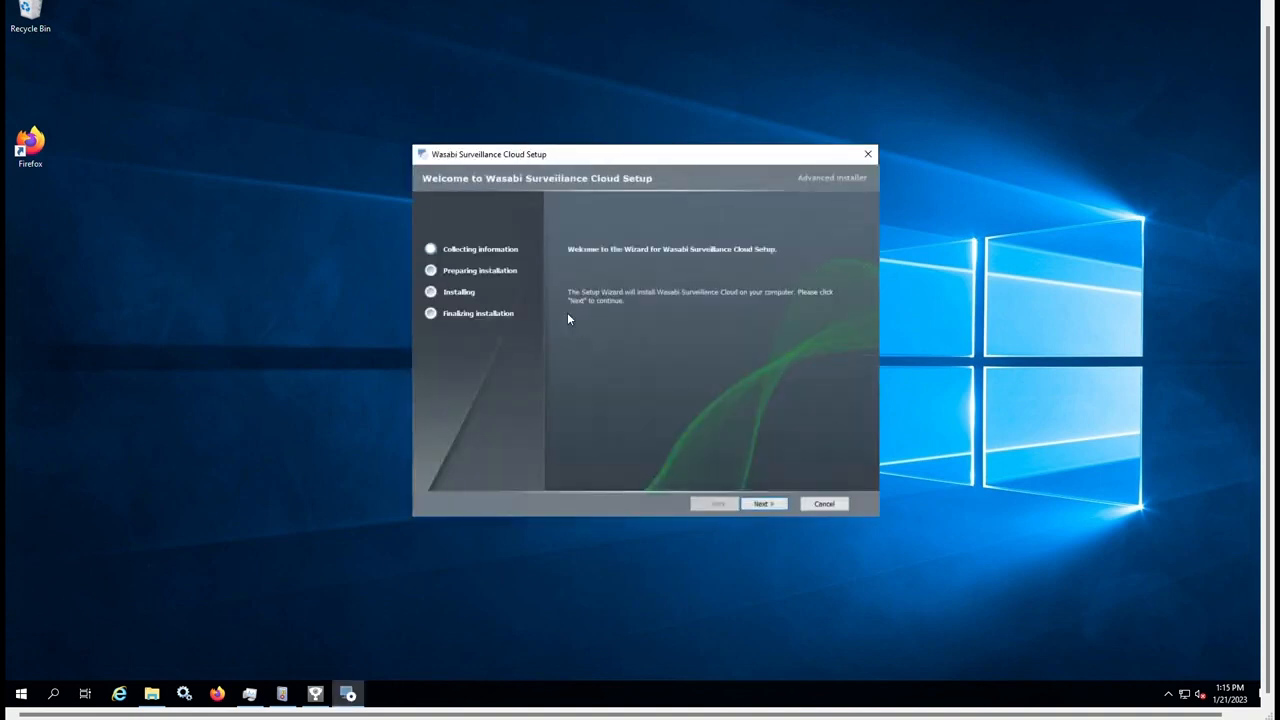
Accept the license, choose the AXIS - Camera Station profile, install, and finish the setup wizard.
{"action": "left_click", "coordinate": [765, 505]}
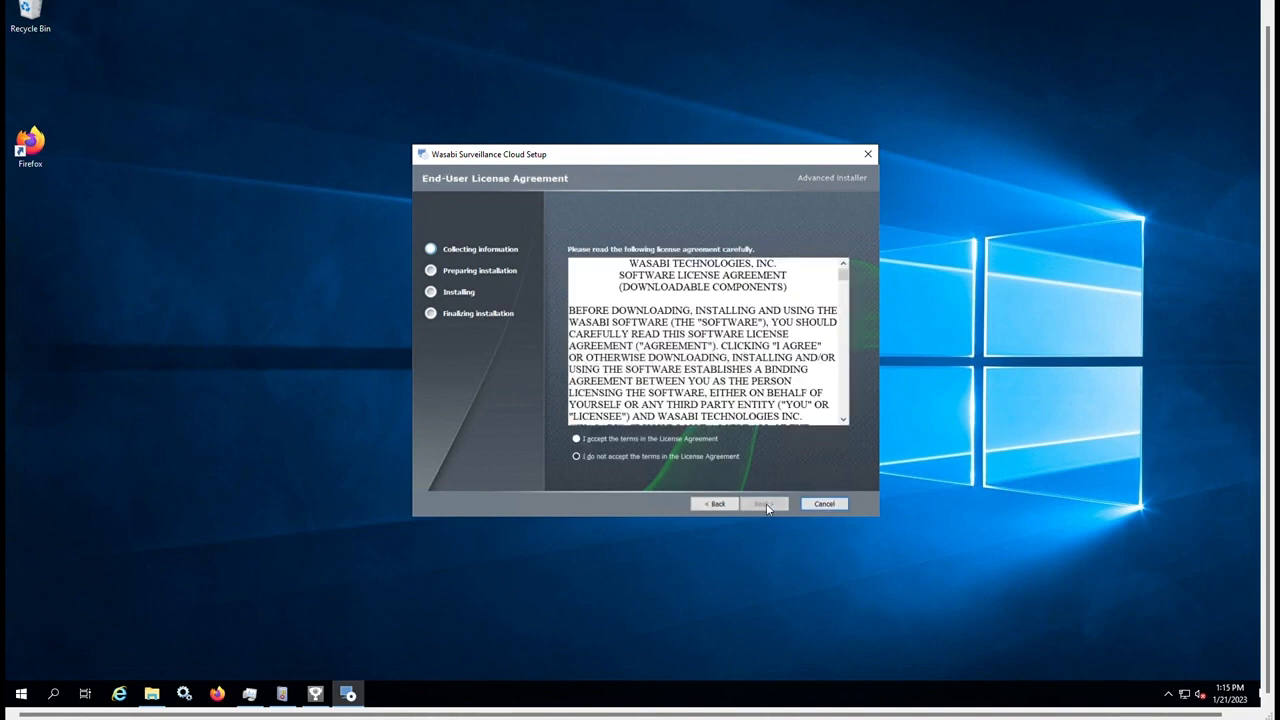
{"action": "left_click", "coordinate": [653, 438]}
{"action": "left_click", "coordinate": [763, 504]}
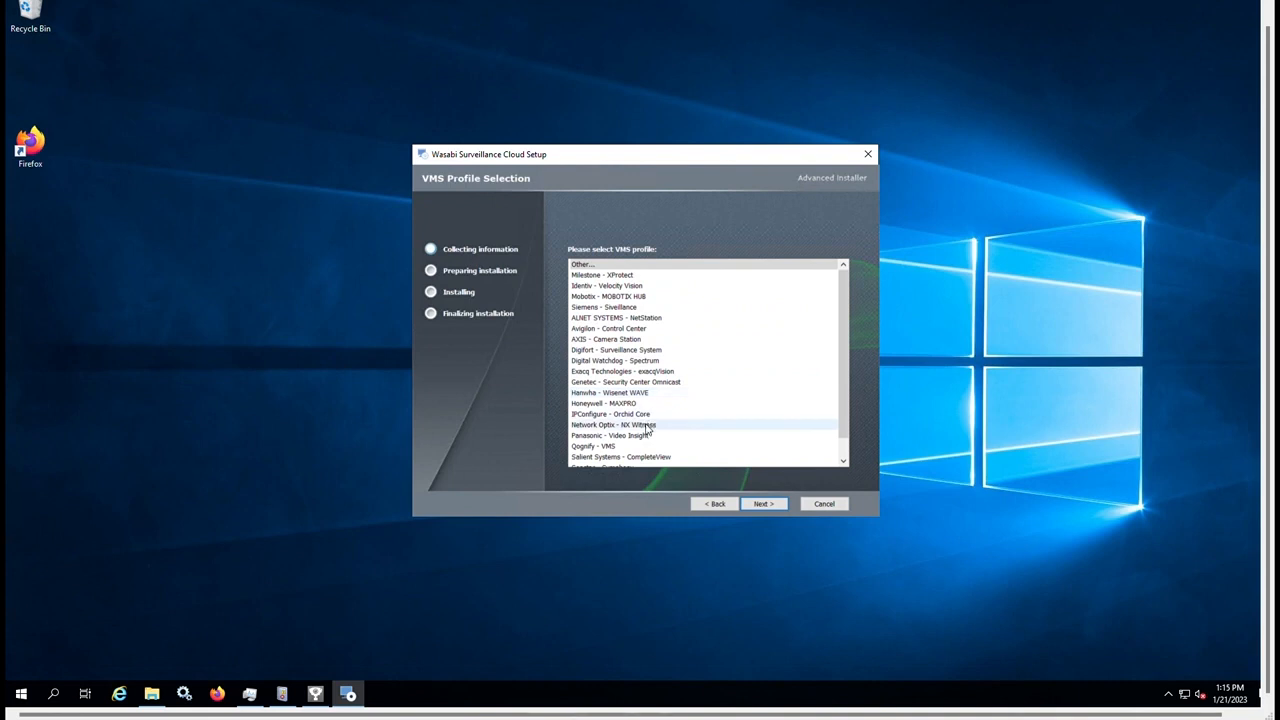
{"action": "left_click", "coordinate": [604, 341]}
{"action": "left_click", "coordinate": [768, 504]}
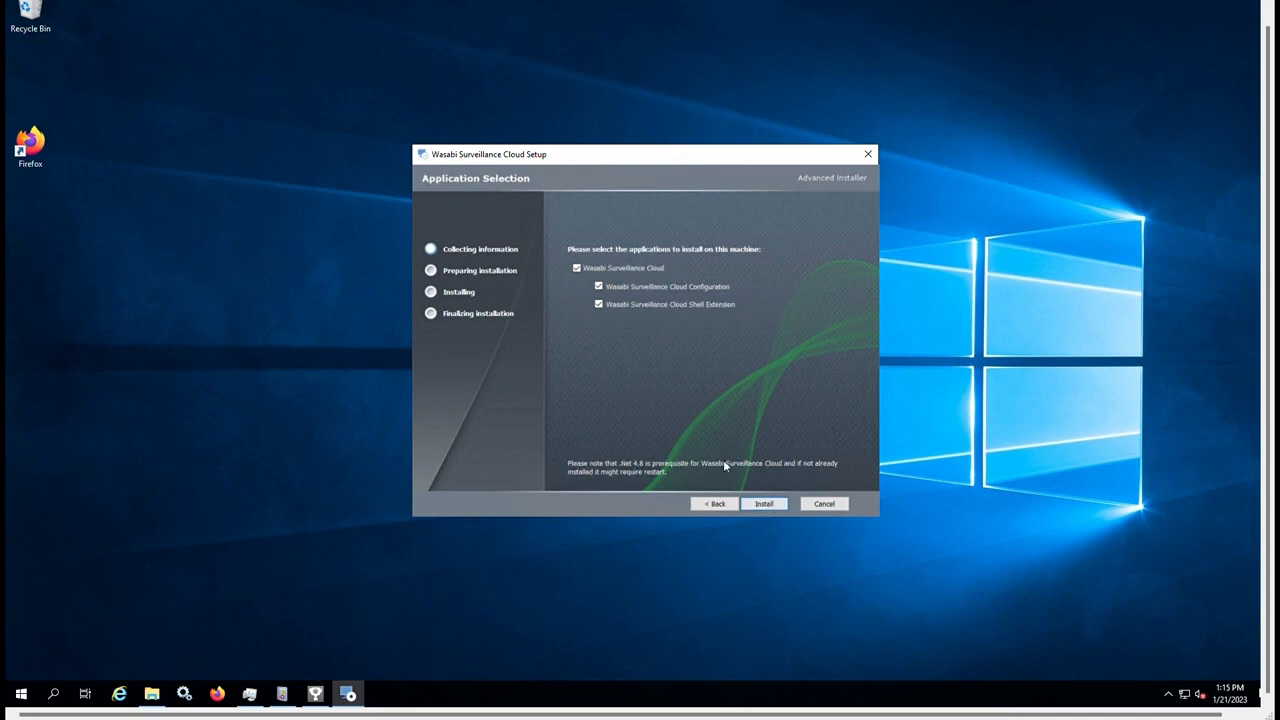
{"action": "left_click", "coordinate": [764, 504]}
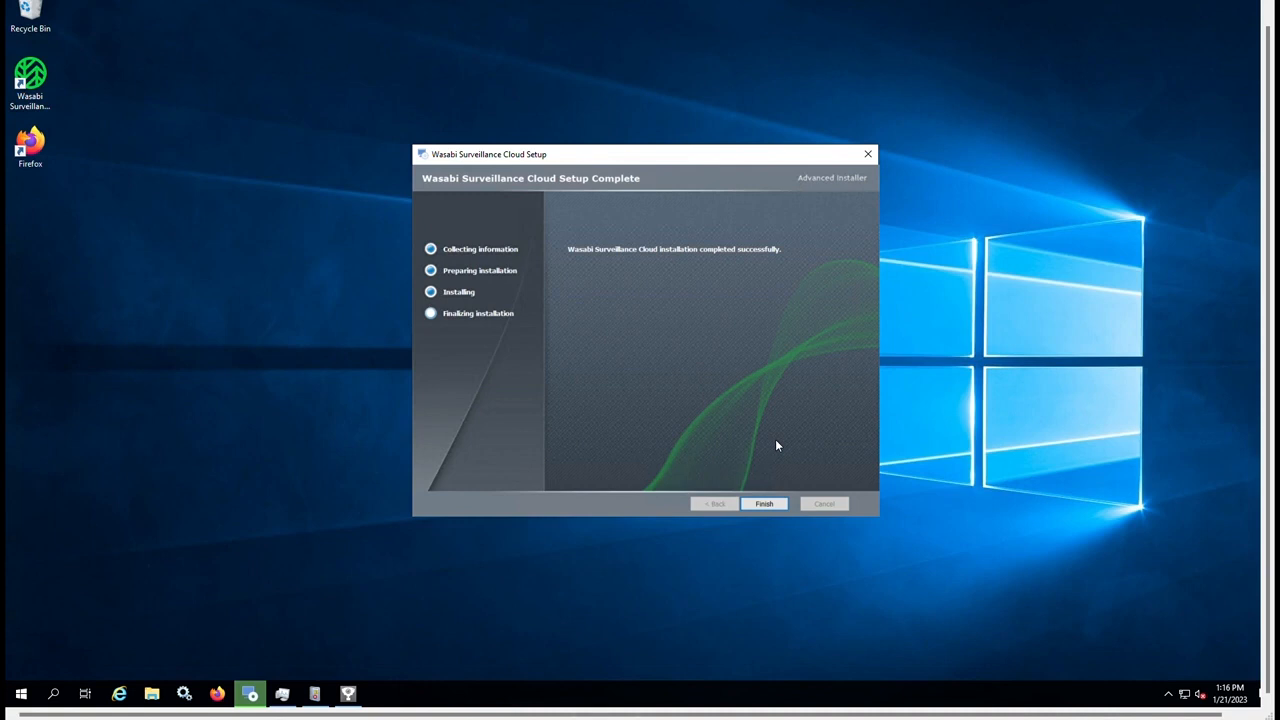
{"action": "left_click", "coordinate": [772, 504]}
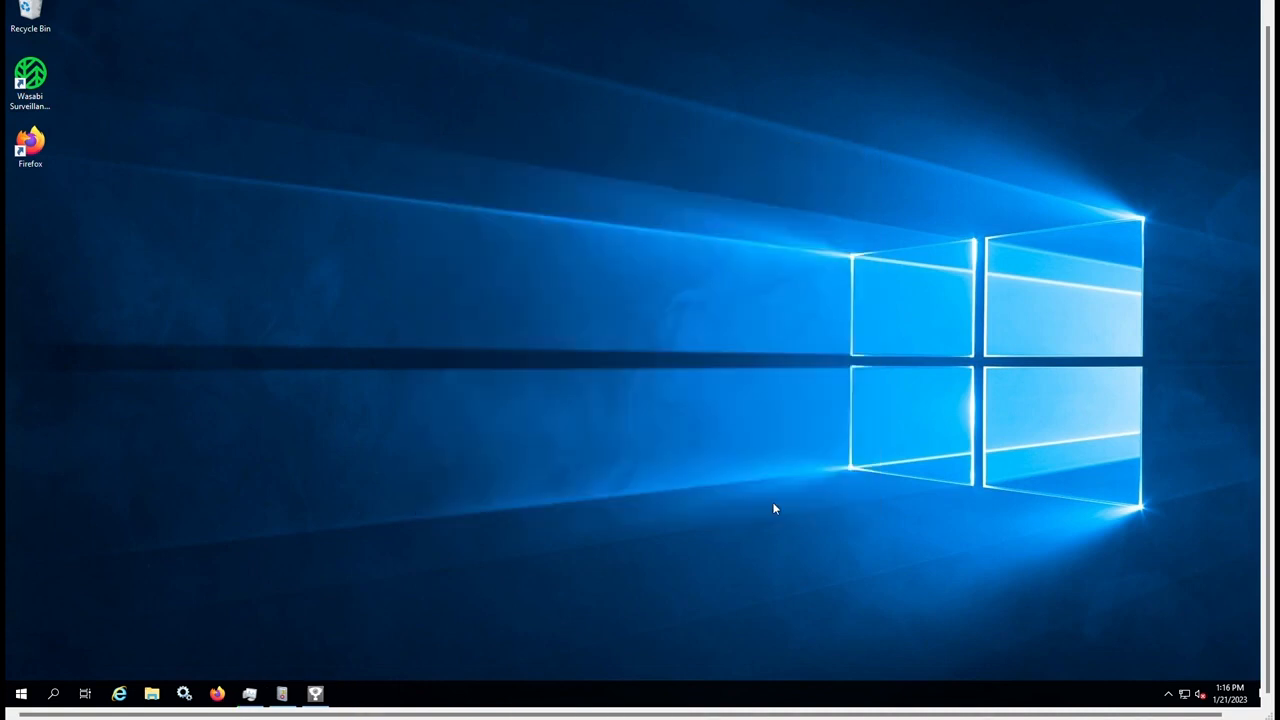
Enter the account e-mail address and paste the Account ID into the configuration form.
{"action": "left_click_drag", "start_coordinate": [584, 175], "coordinate": [532, 139]}
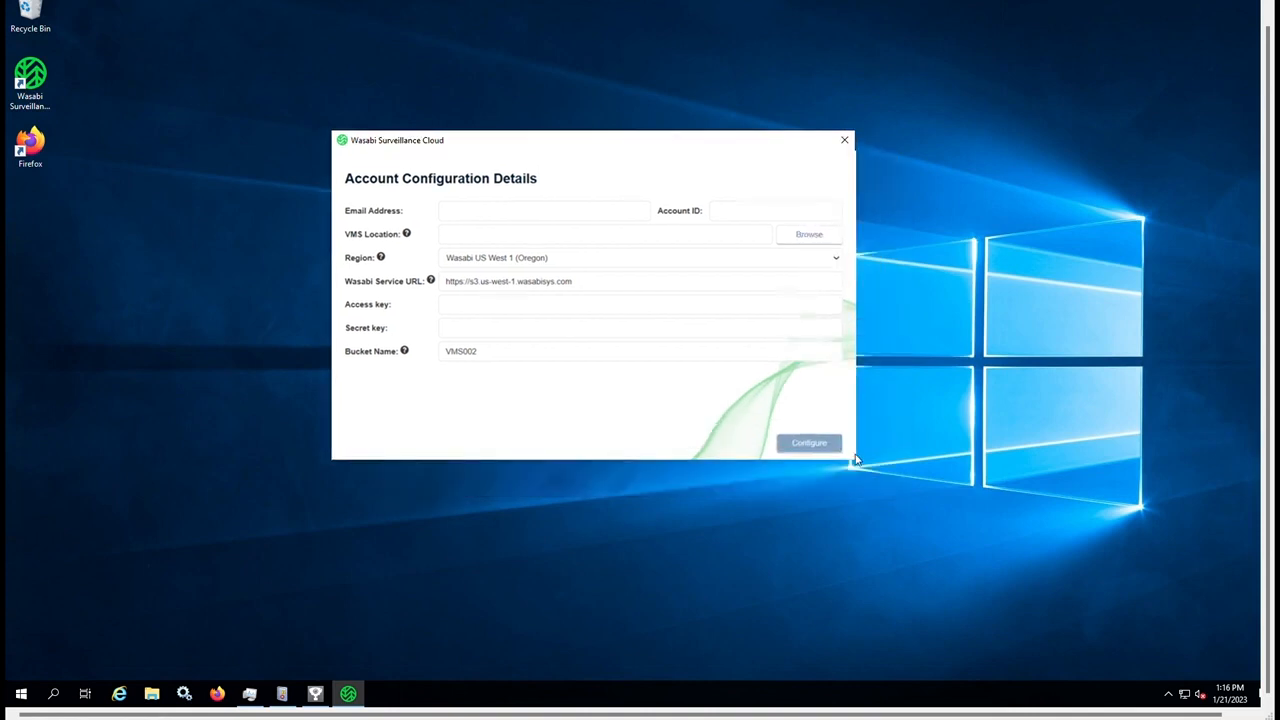
{"action": "left_click", "coordinate": [480, 212]}
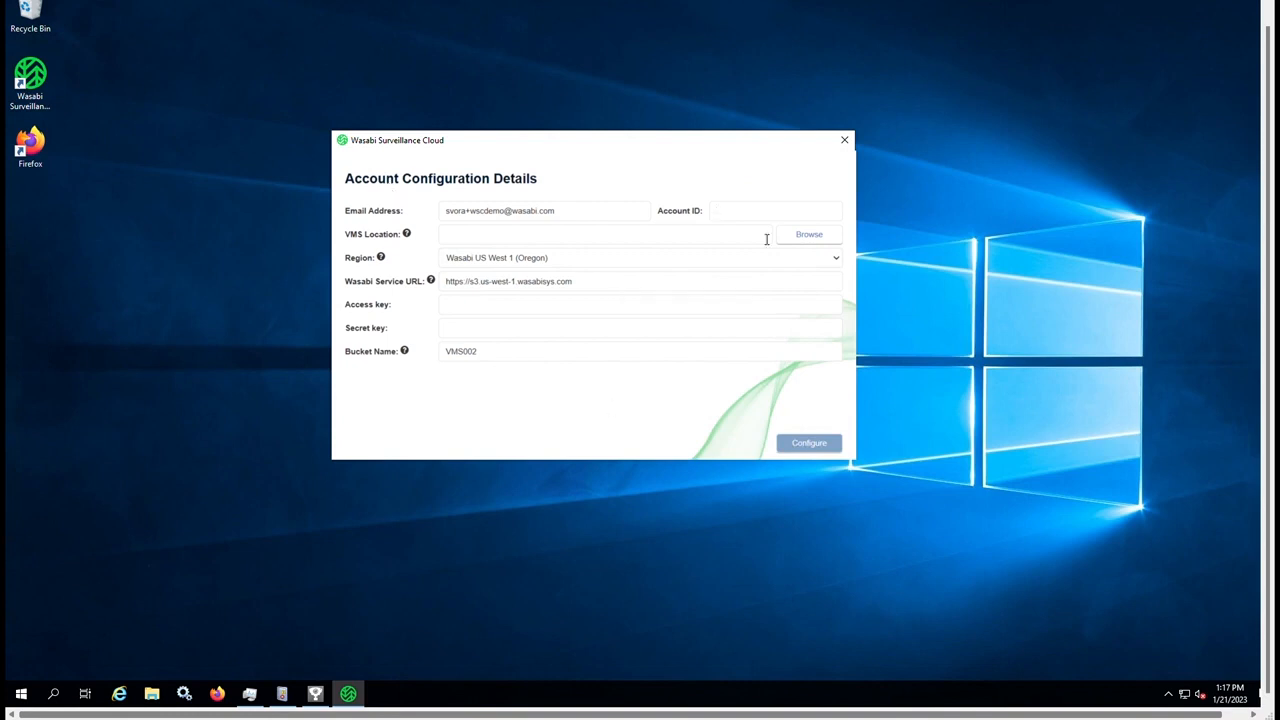
{"action": "key", "text": "ctrl+v"}
Set the VMS Location to the C:\Recording folder.
{"action": "left_click", "coordinate": [790, 238]}
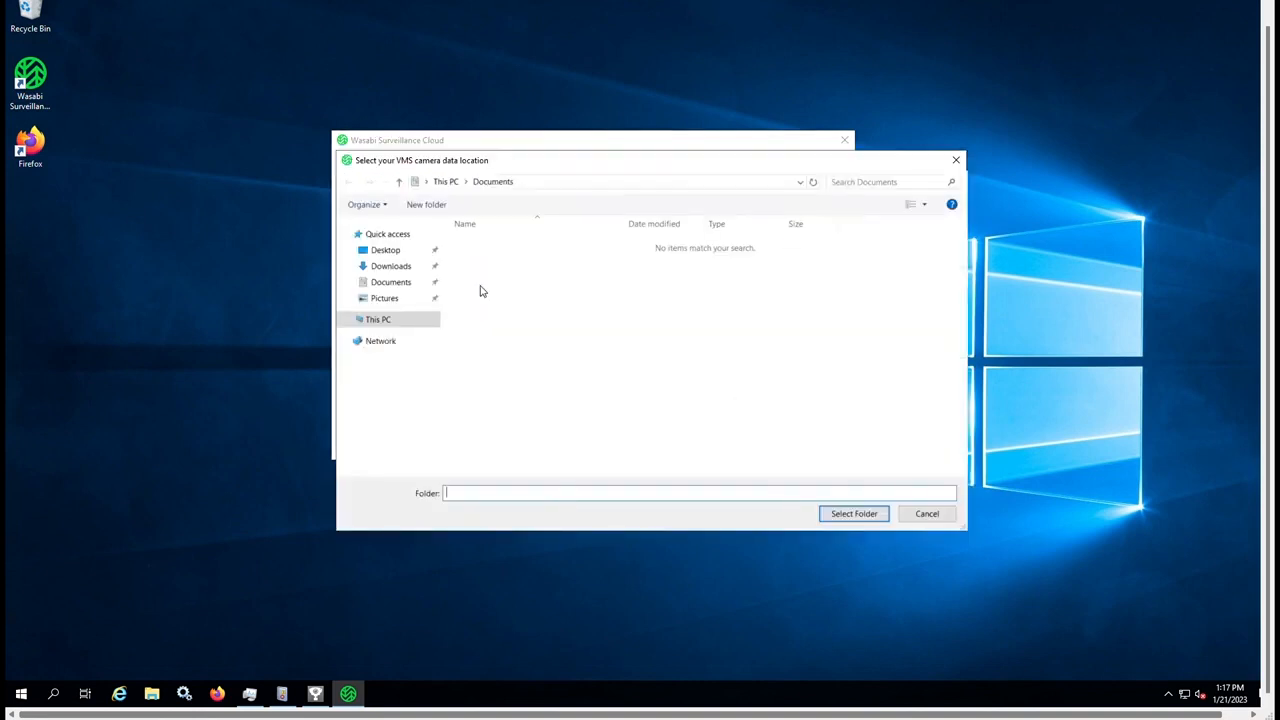
{"action": "left_click", "coordinate": [386, 320]}
{"action": "left_click", "coordinate": [511, 397]}
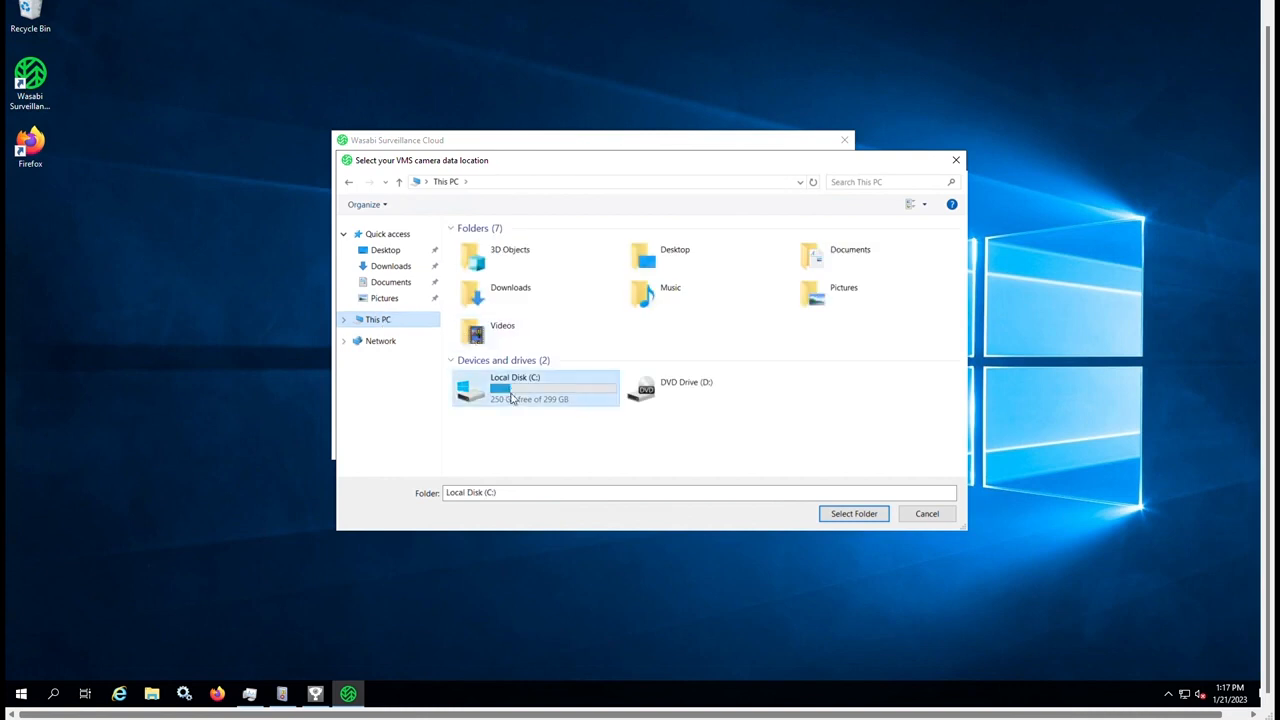
{"action": "double_click", "coordinate": [511, 397]}
{"action": "left_click", "coordinate": [488, 316]}
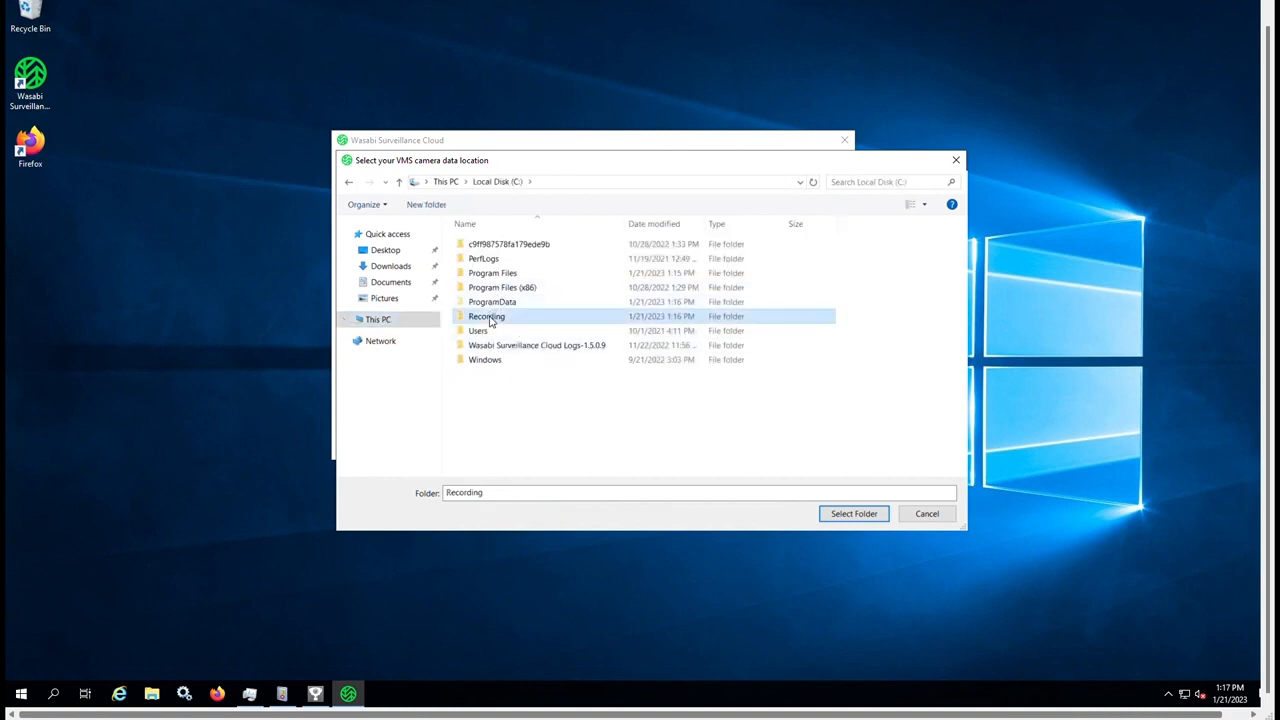
{"action": "left_click", "coordinate": [853, 514]}
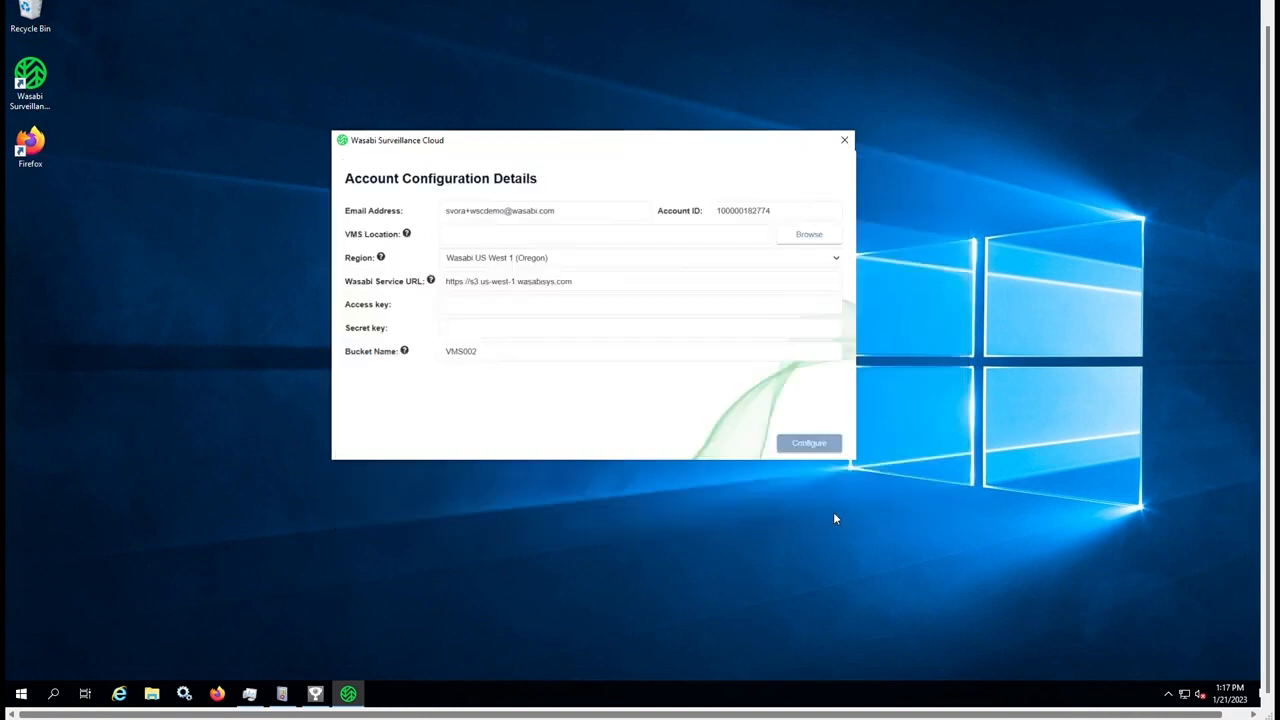
Select region Wasabi US East 1 (N.Virginia) and paste in the access and secret keys.
{"action": "left_click", "coordinate": [563, 264]}
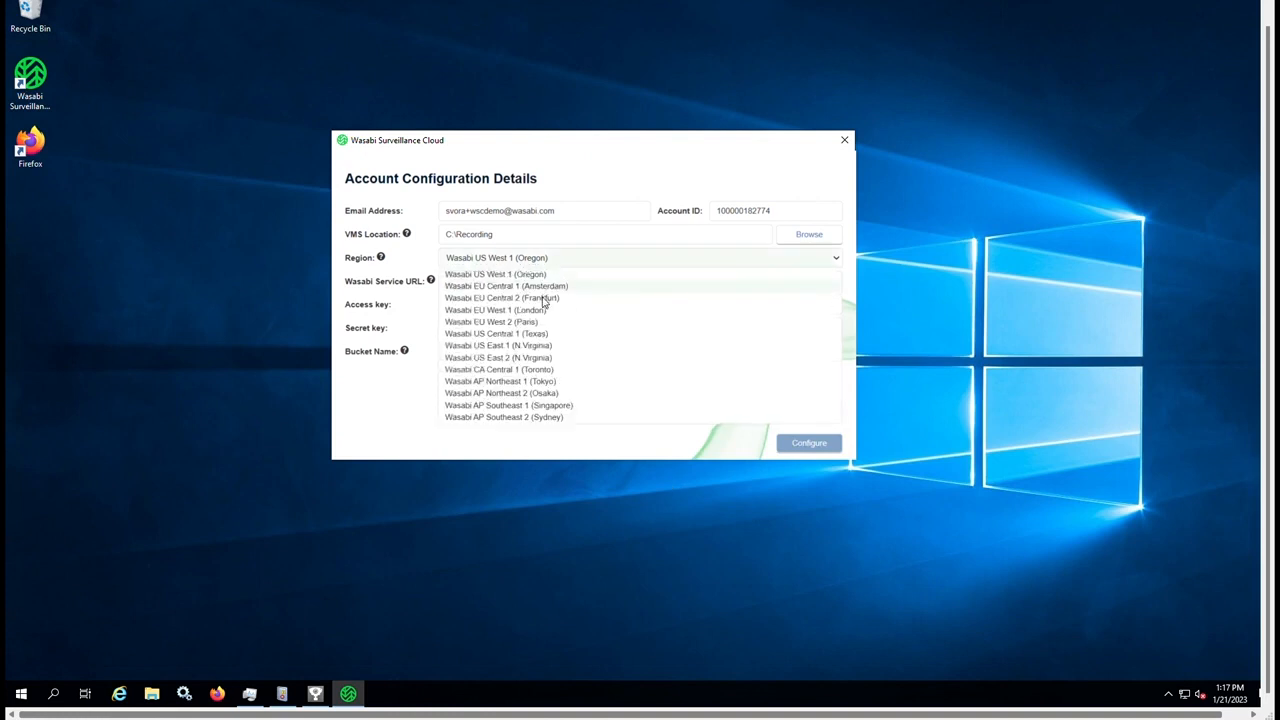
{"action": "left_click", "coordinate": [522, 346]}
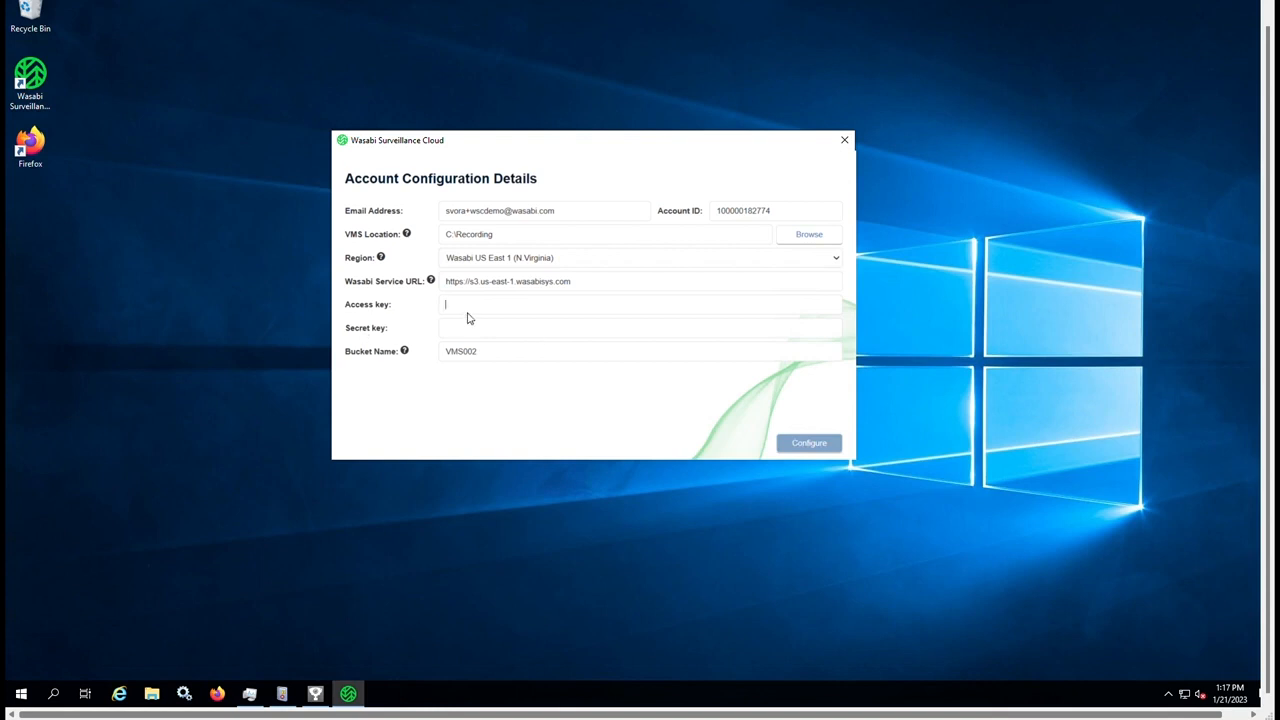
{"action": "key", "text": "ctrl+v"}
{"action": "left_click", "coordinate": [581, 331]}
{"action": "key", "text": "ctrl+v"}
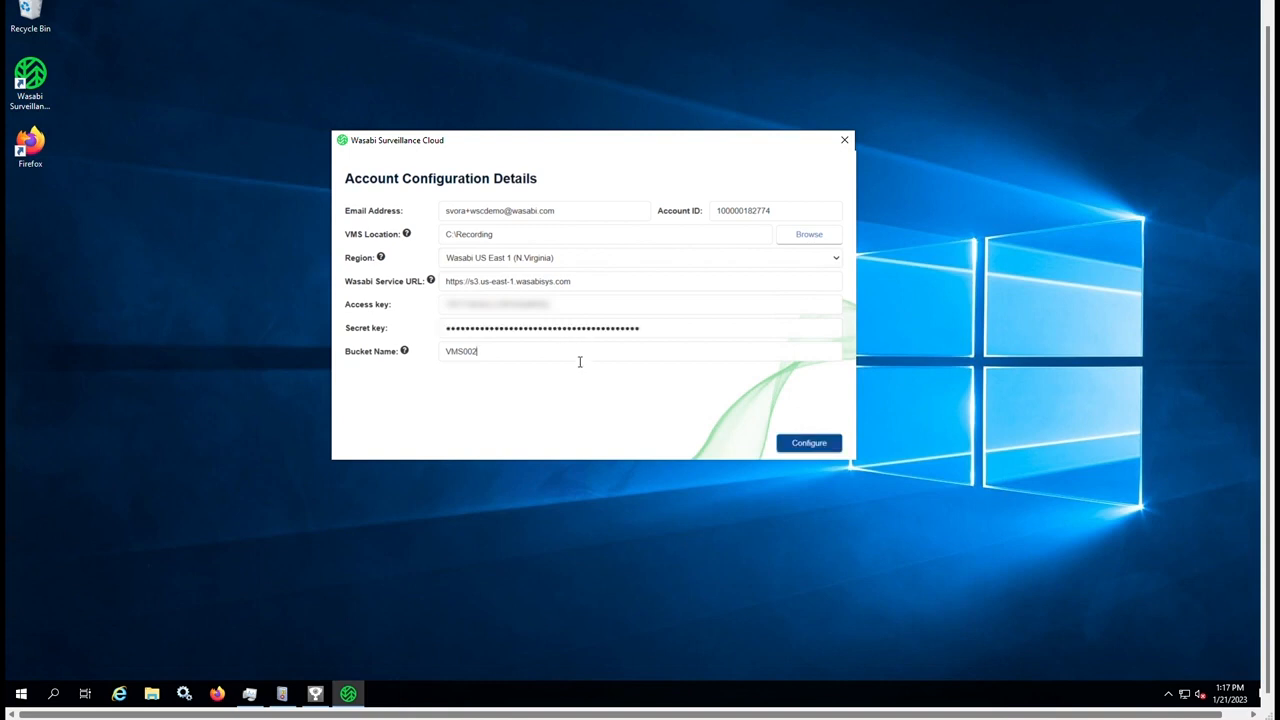
Replace the bucket name VMS002 with myaxisrecordings2023 and submit the configuration.
{"action": "key", "text": "BackSpace"}
{"action": "key", "text": "BackSpace"}
{"action": "key", "text": "BackSpace"}
{"action": "key", "text": "BackSpace"}
{"action": "key", "text": "BackSpace"}
{"action": "key", "text": "BackSpace"}
{"action": "type", "text": "myaxisrecordings2023"}
{"action": "left_click", "coordinate": [803, 451]}
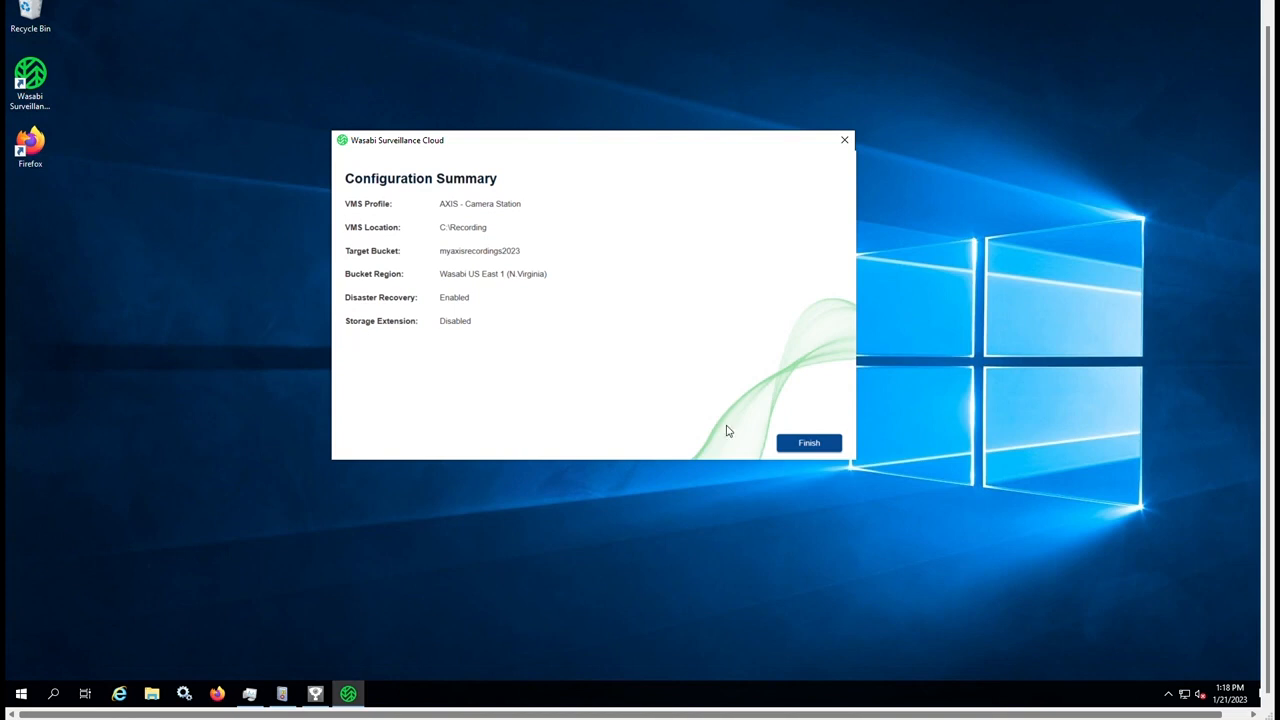
Finish the configuration wizard to reach the main window showing the service Running.
{"action": "left_click", "coordinate": [808, 443]}
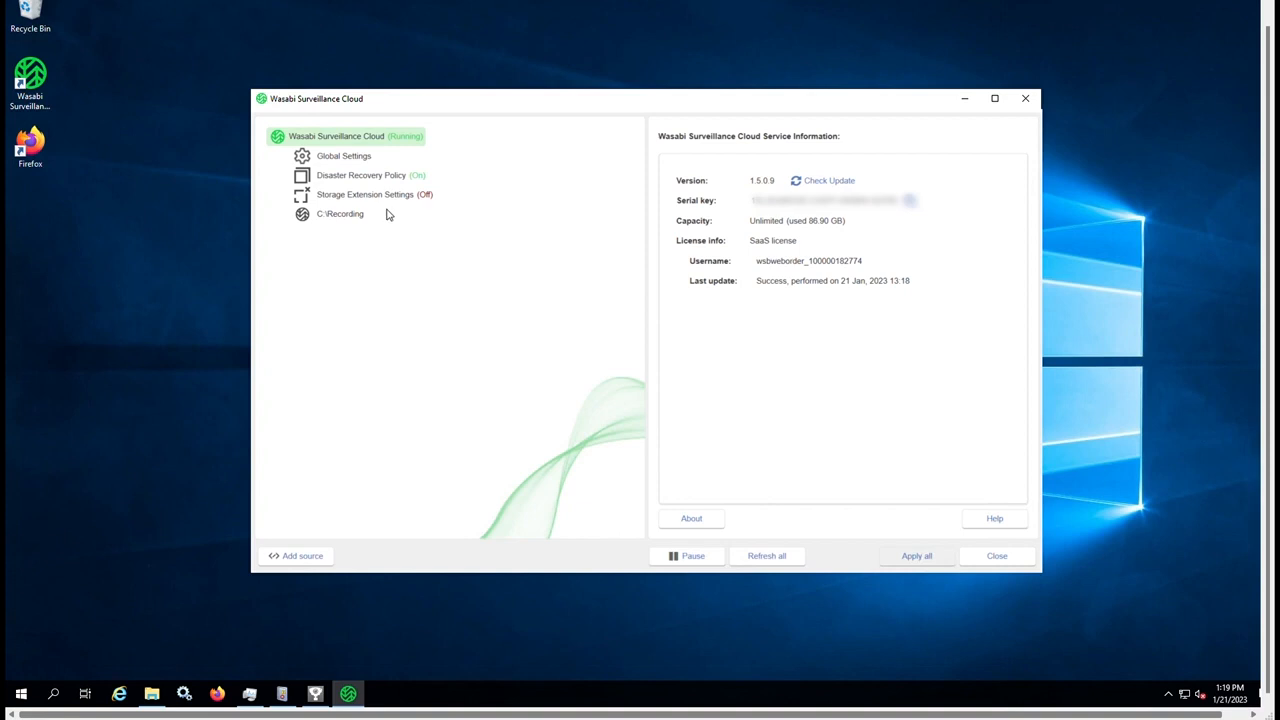
Switch Storage Extension on (by age, 1 hour) and apply the setting.
{"action": "left_click", "coordinate": [370, 178]}
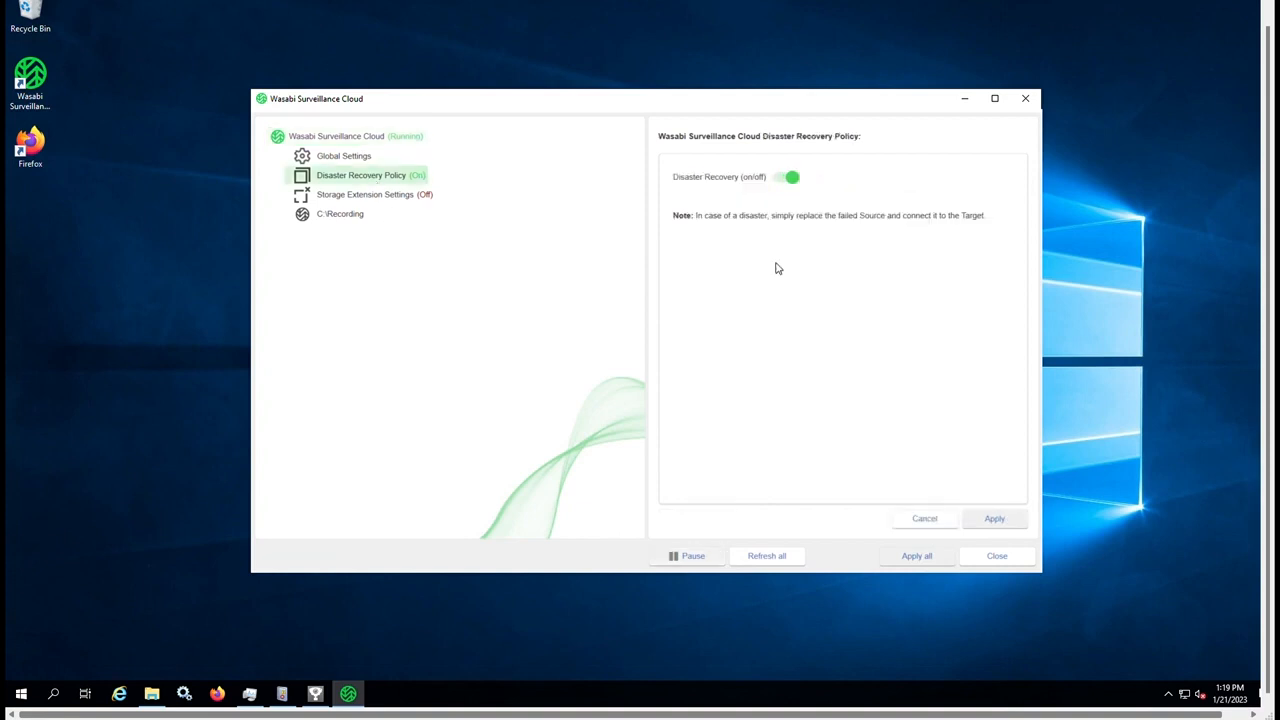
{"action": "left_click", "coordinate": [368, 200]}
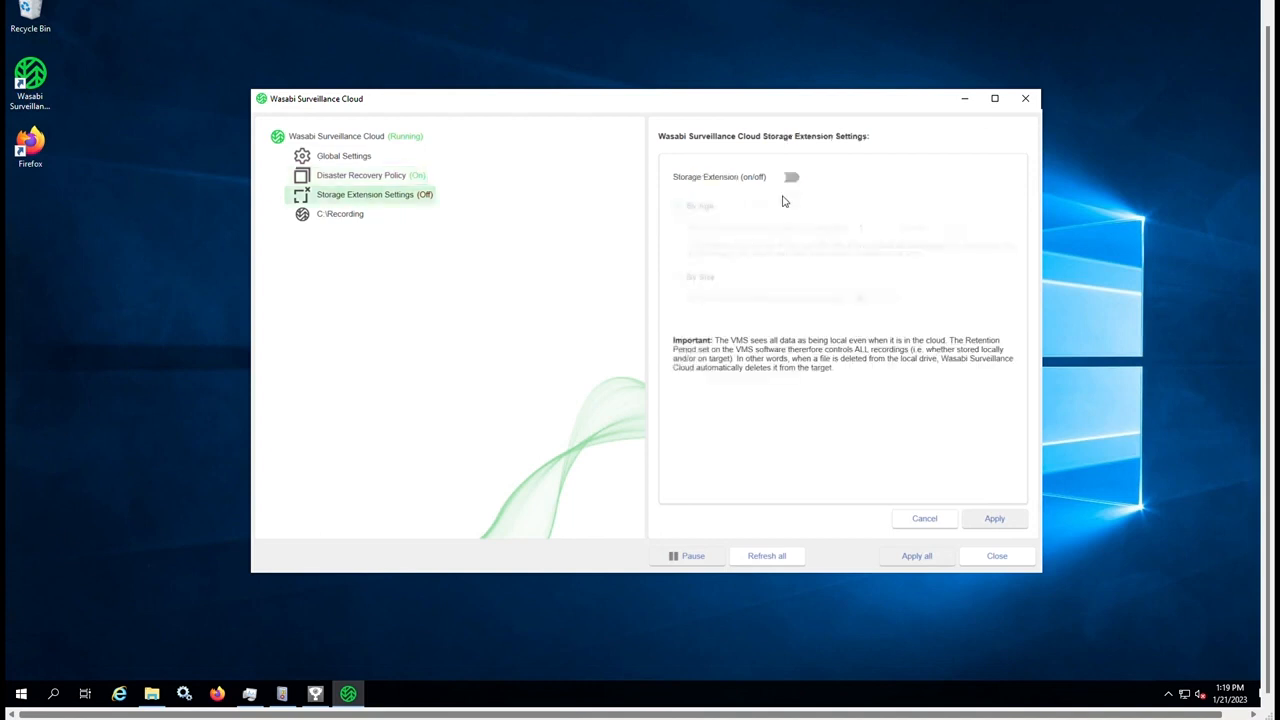
{"action": "left_click", "coordinate": [791, 177]}
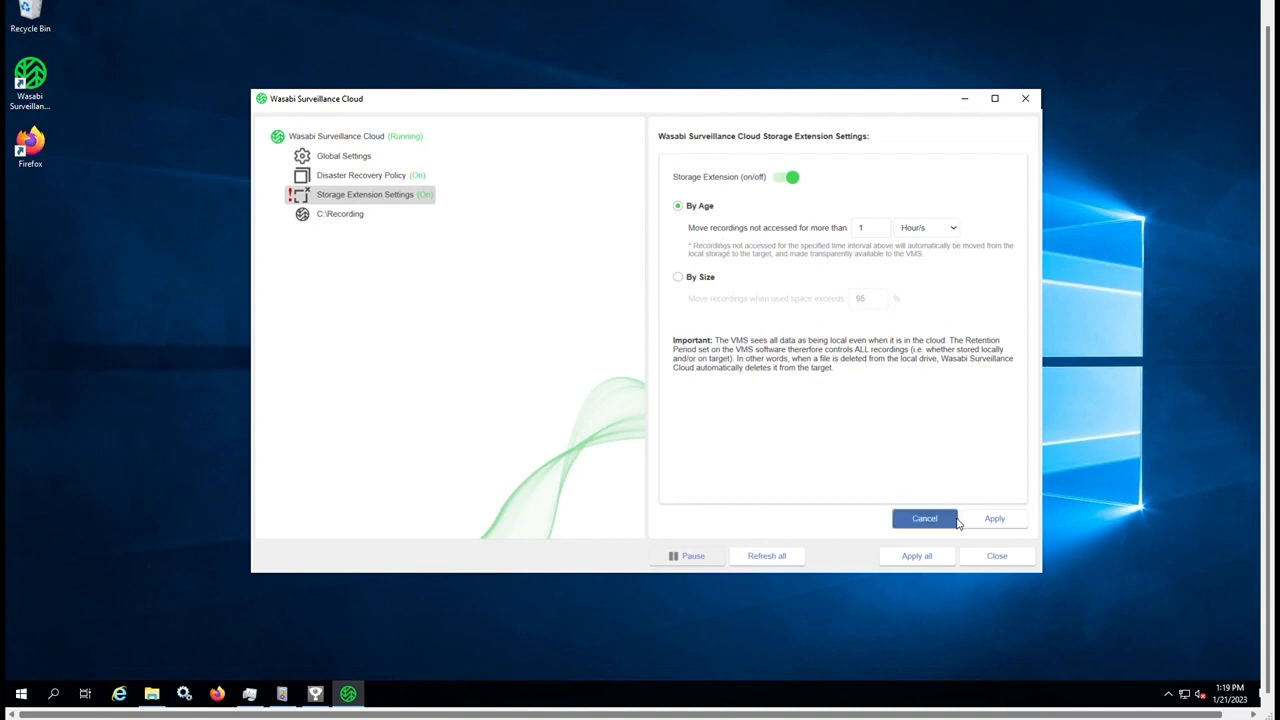
{"action": "left_click", "coordinate": [990, 520]}
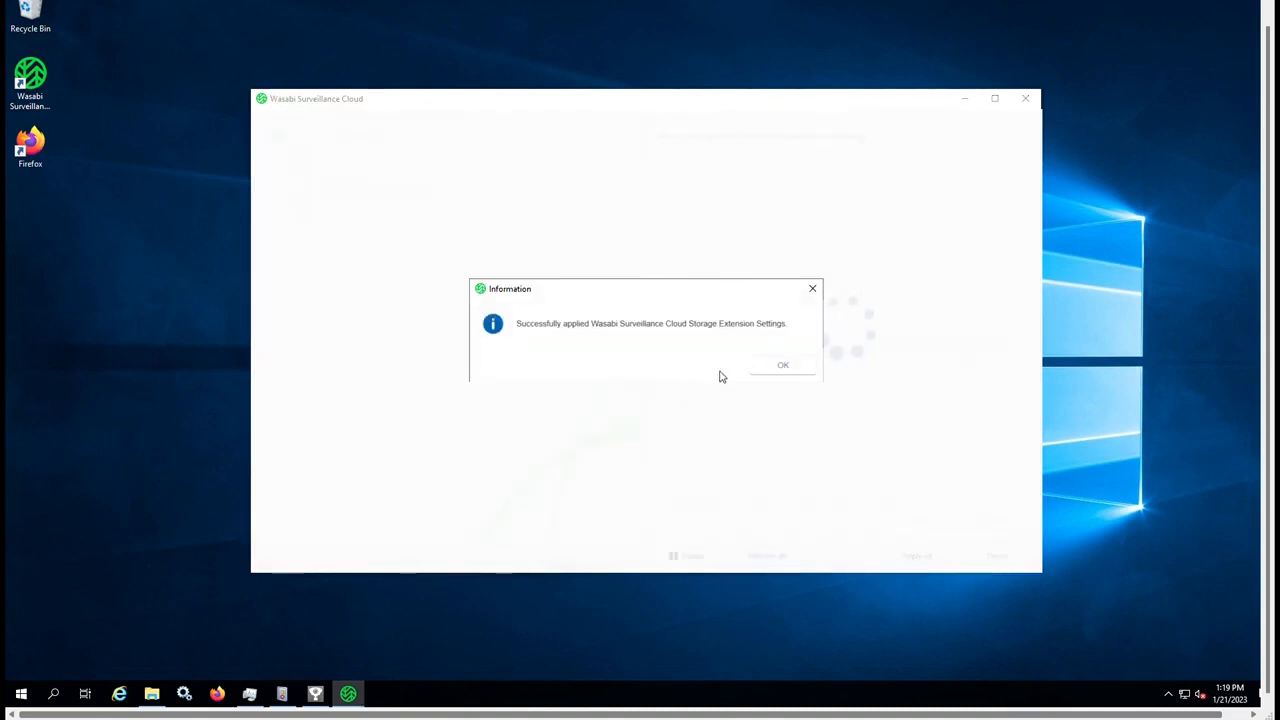
{"action": "left_click", "coordinate": [776, 366]}
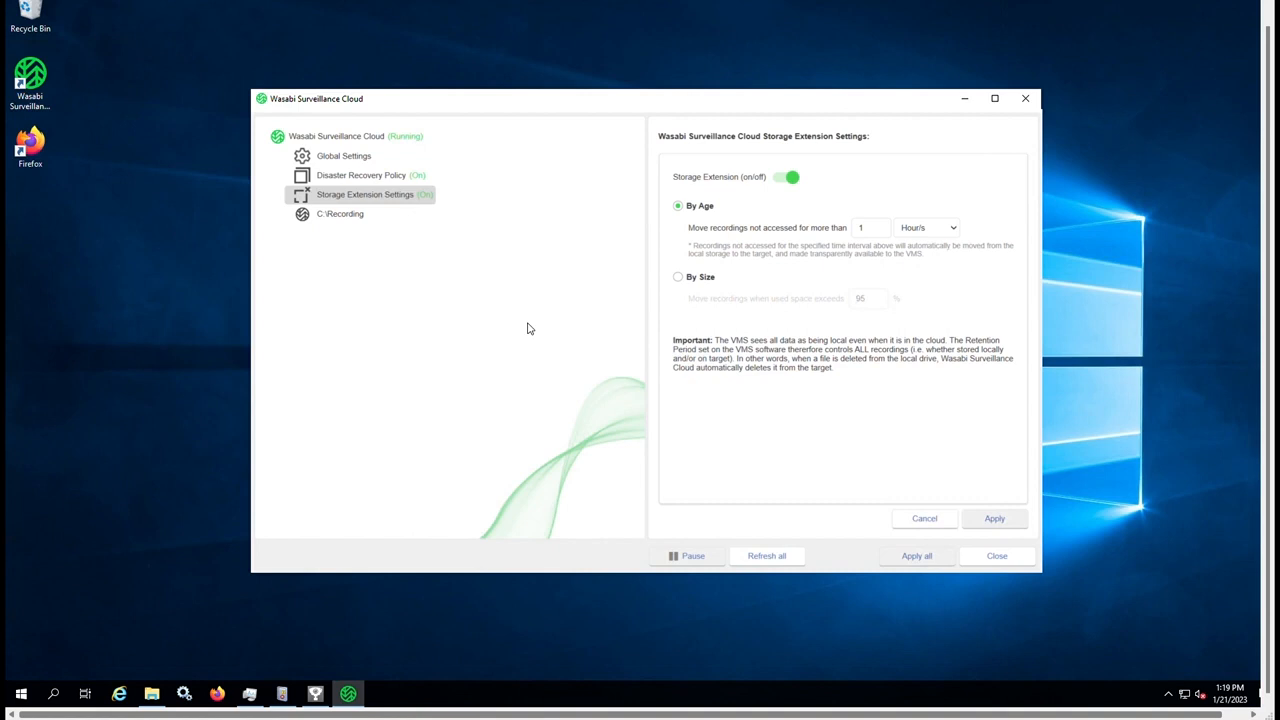
Check the C:\Recording source, then browse File Explorer into camera_14105's dated folders.
{"action": "left_click", "coordinate": [346, 214]}
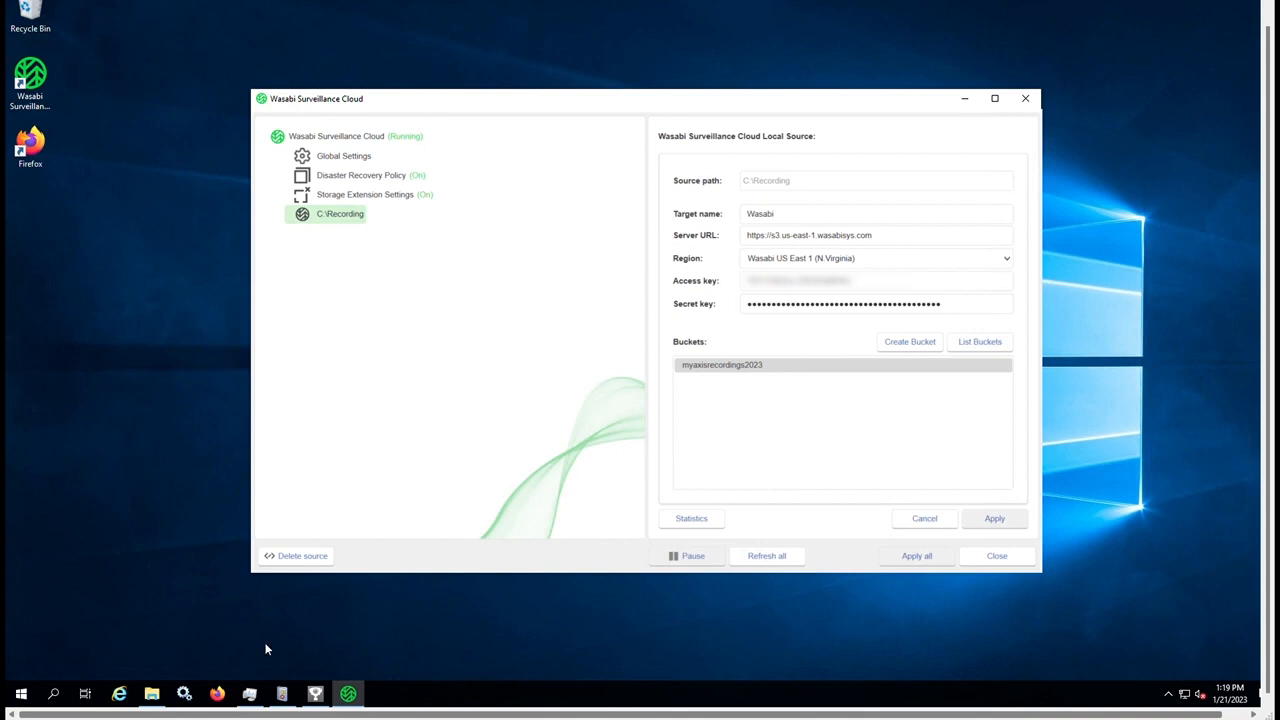
{"action": "left_click", "coordinate": [152, 693]}
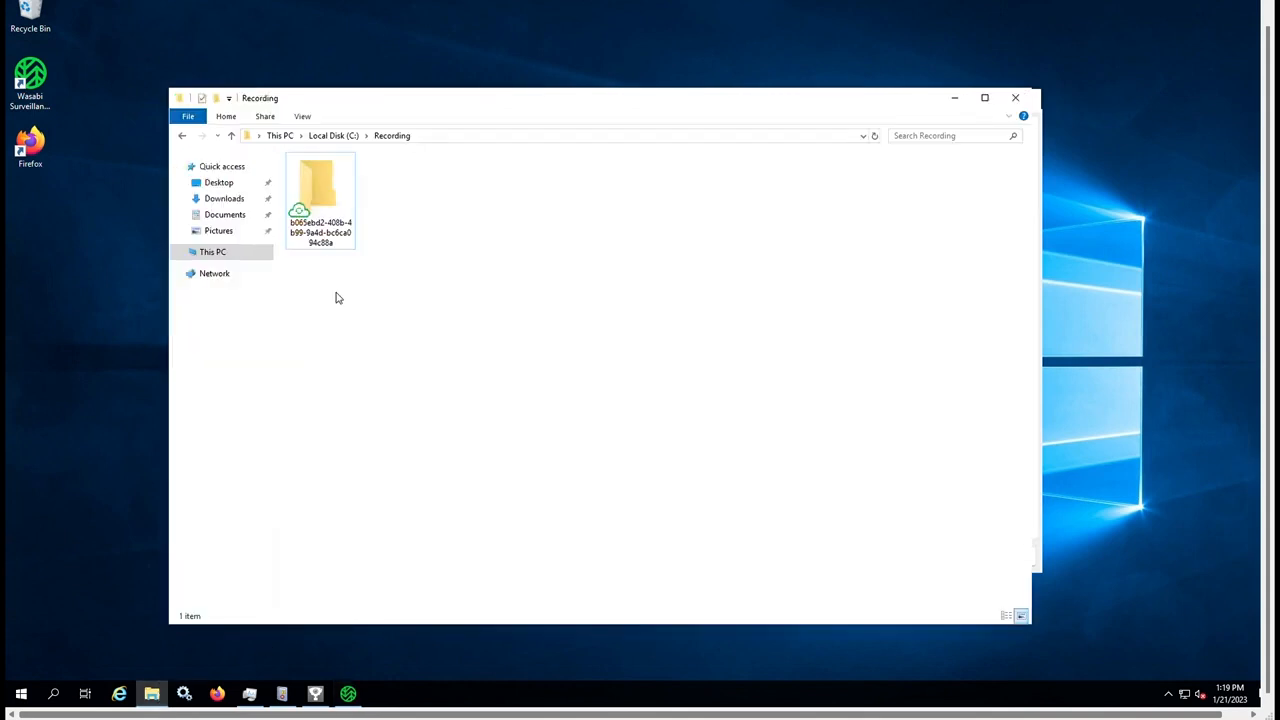
{"action": "double_click", "coordinate": [330, 222]}
{"action": "double_click", "coordinate": [336, 177]}
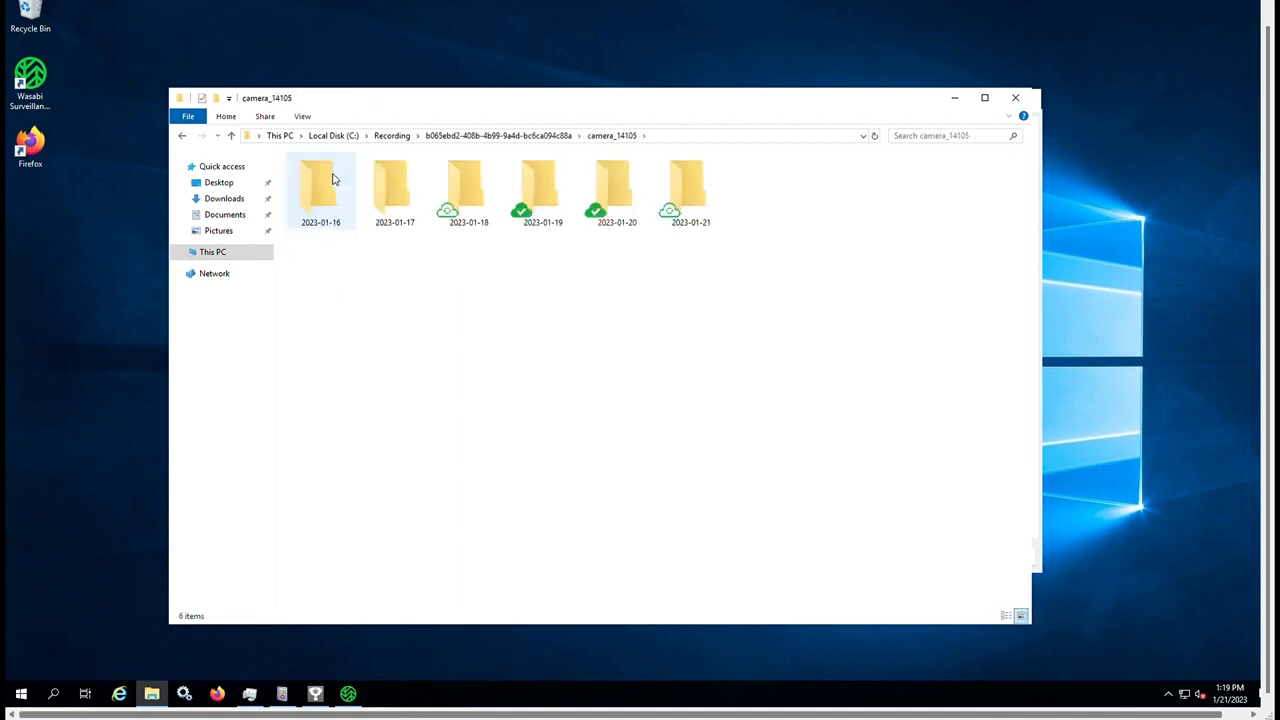